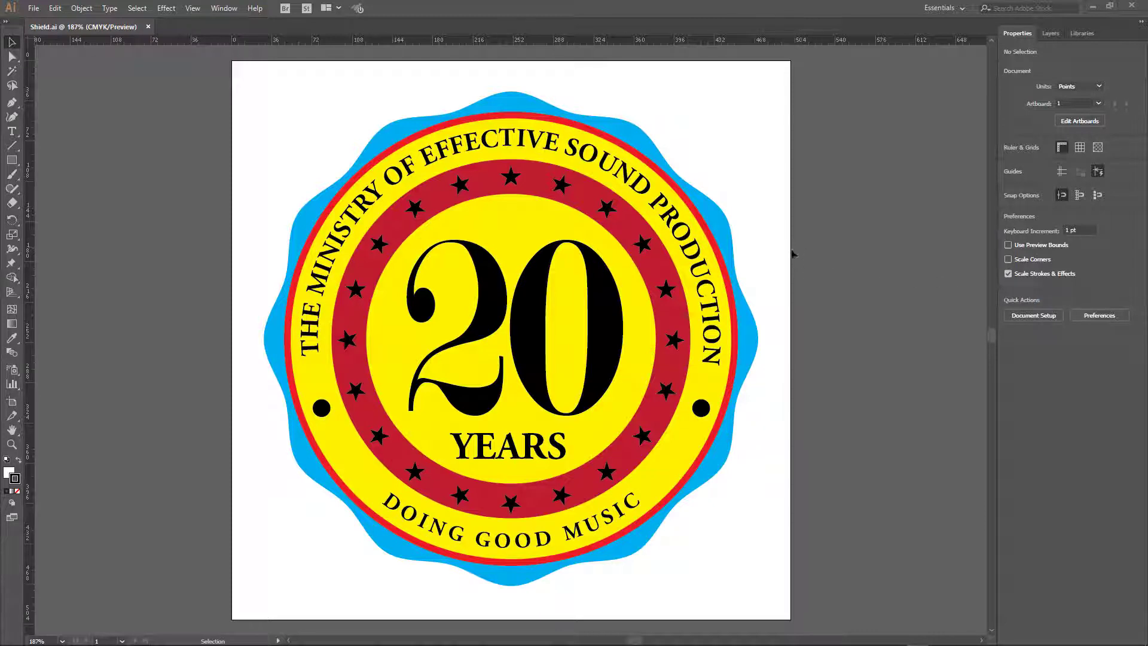
# - Switch to the Layers panel to list Layer 1's badge text, star paths and guides
pyautogui.click(1050, 36)
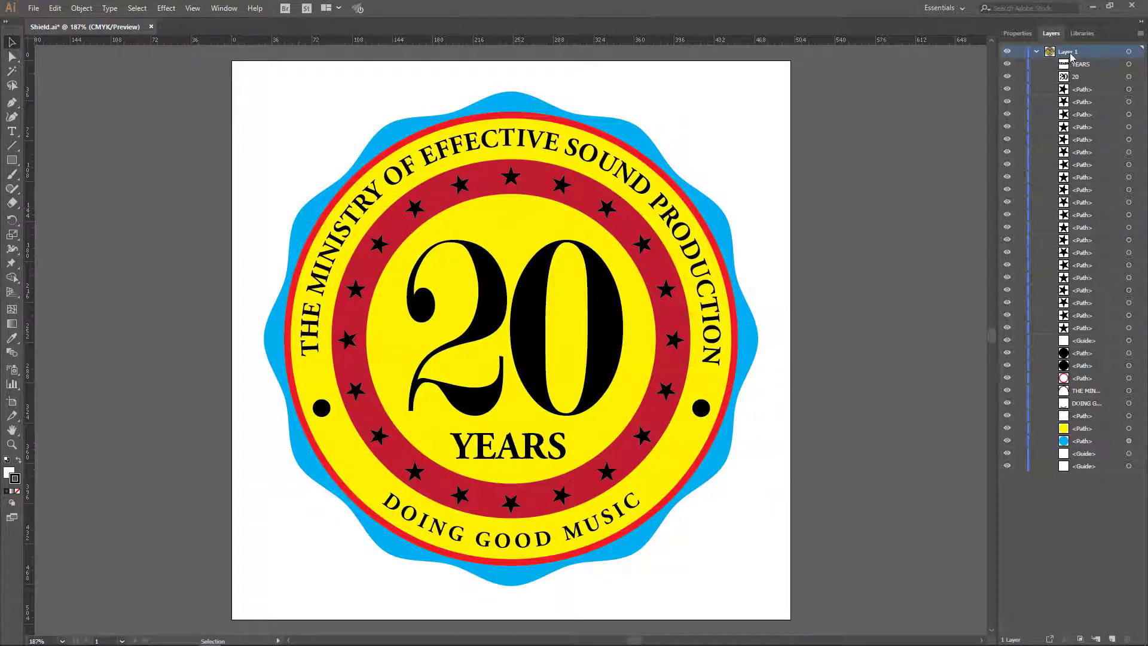
# - Release Layer 1 to layers in sequence (Layer 2–34), then make Layer 4 active
pyautogui.click(1142, 37)
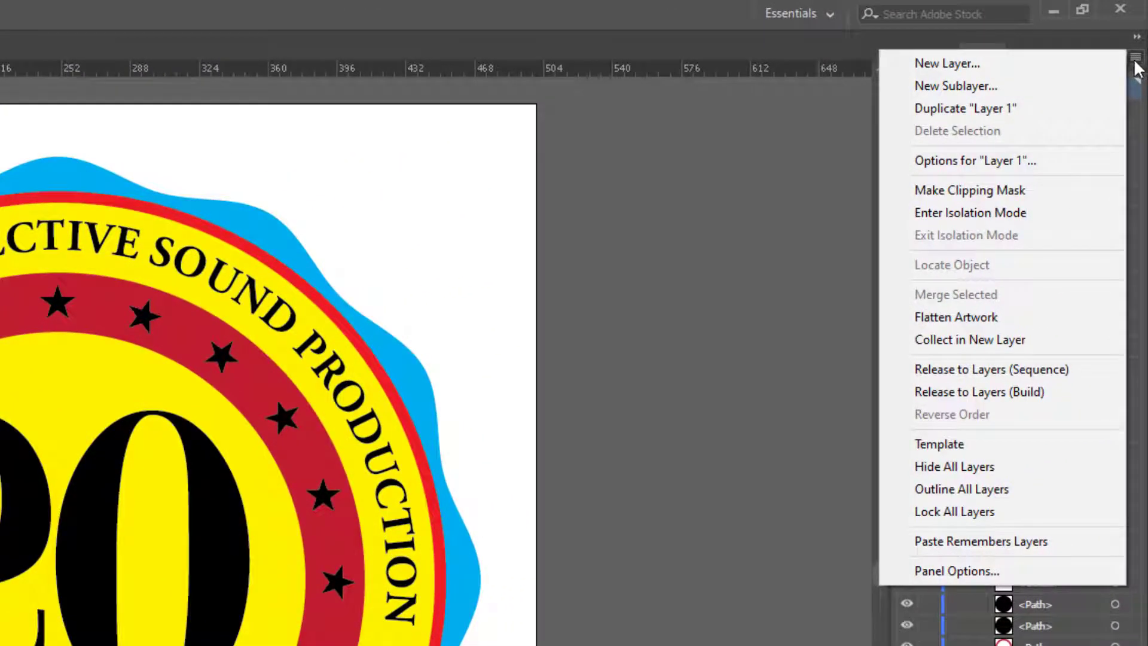
pyautogui.click(1032, 365)
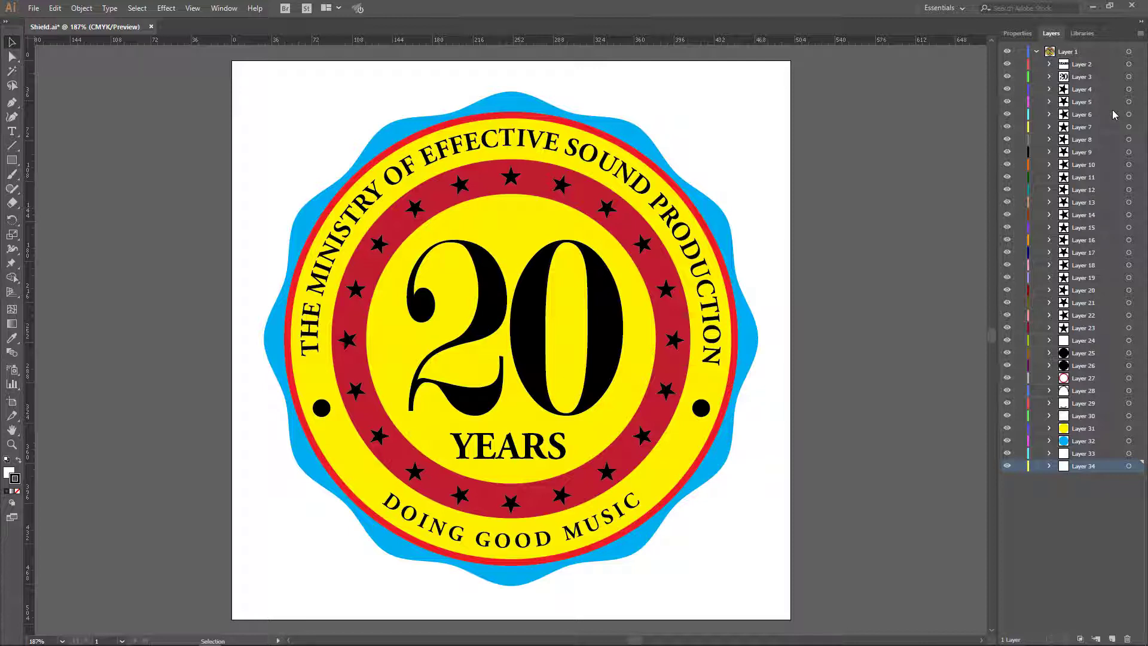
pyautogui.click(1082, 91)
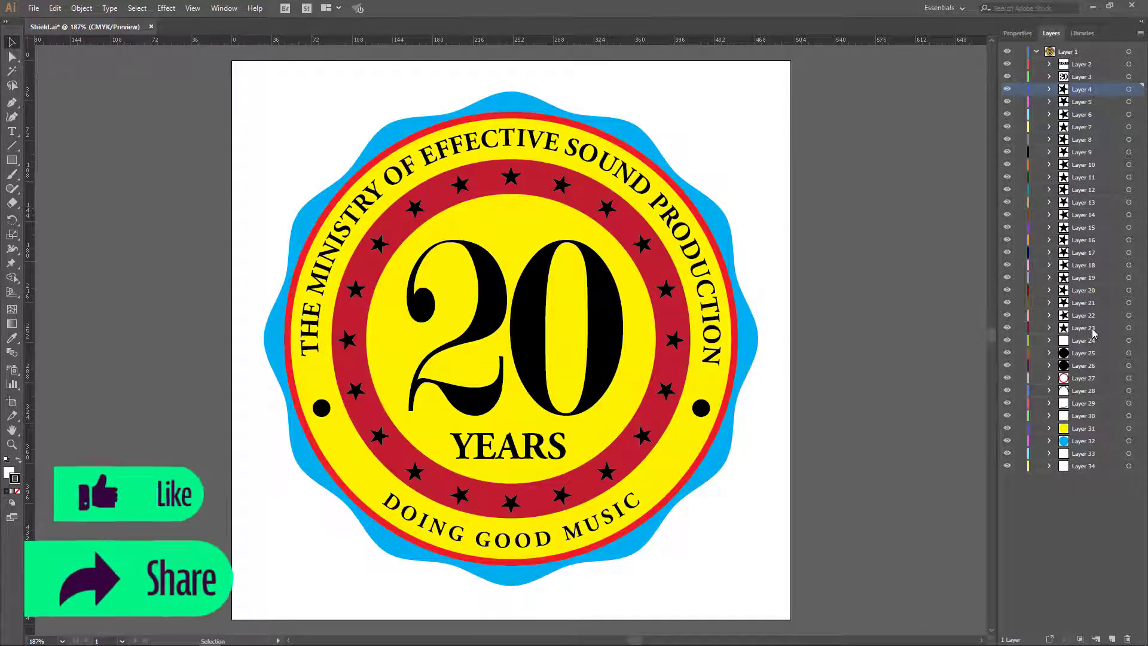
# - Target the twenty star layers, Layer 23 up to Layer 4, selecting every star
pyautogui.click(1129, 328)
pyautogui.keyDown('ctrl'); pyautogui.click(1129, 316); pyautogui.keyUp('ctrl')
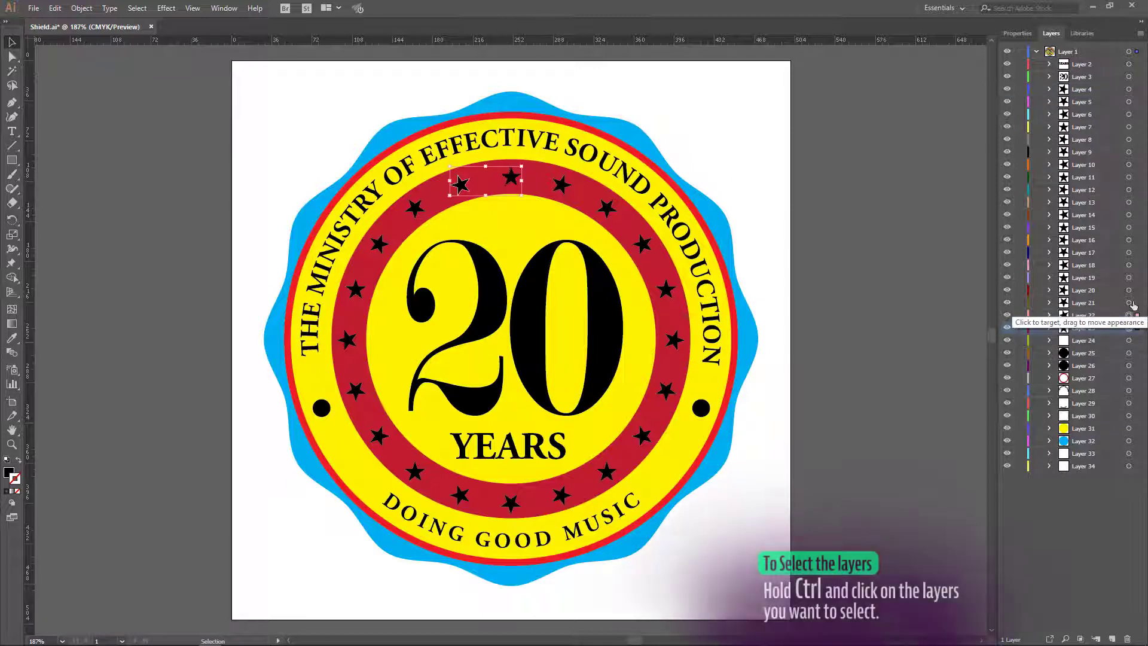
pyautogui.keyDown('ctrl'); pyautogui.click(1129, 303); pyautogui.keyUp('ctrl')
pyautogui.keyDown('ctrl'); pyautogui.click(1129, 290); pyautogui.keyUp('ctrl')
pyautogui.keyDown('ctrl'); pyautogui.click(1129, 278); pyautogui.keyUp('ctrl')
pyautogui.keyDown('ctrl'); pyautogui.click(1129, 265); pyautogui.keyUp('ctrl')
pyautogui.keyDown('ctrl'); pyautogui.click(1129, 253); pyautogui.keyUp('ctrl')
pyautogui.keyDown('ctrl'); pyautogui.click(1129, 240); pyautogui.keyUp('ctrl')
pyautogui.keyDown('ctrl'); pyautogui.click(1129, 228); pyautogui.keyUp('ctrl')
pyautogui.keyDown('ctrl'); pyautogui.click(1129, 215); pyautogui.keyUp('ctrl')
pyautogui.keyDown('ctrl'); pyautogui.click(1129, 203); pyautogui.keyUp('ctrl')
pyautogui.keyDown('ctrl'); pyautogui.click(1129, 190); pyautogui.keyUp('ctrl')
pyautogui.keyDown('ctrl'); pyautogui.click(1128, 178); pyautogui.keyUp('ctrl')
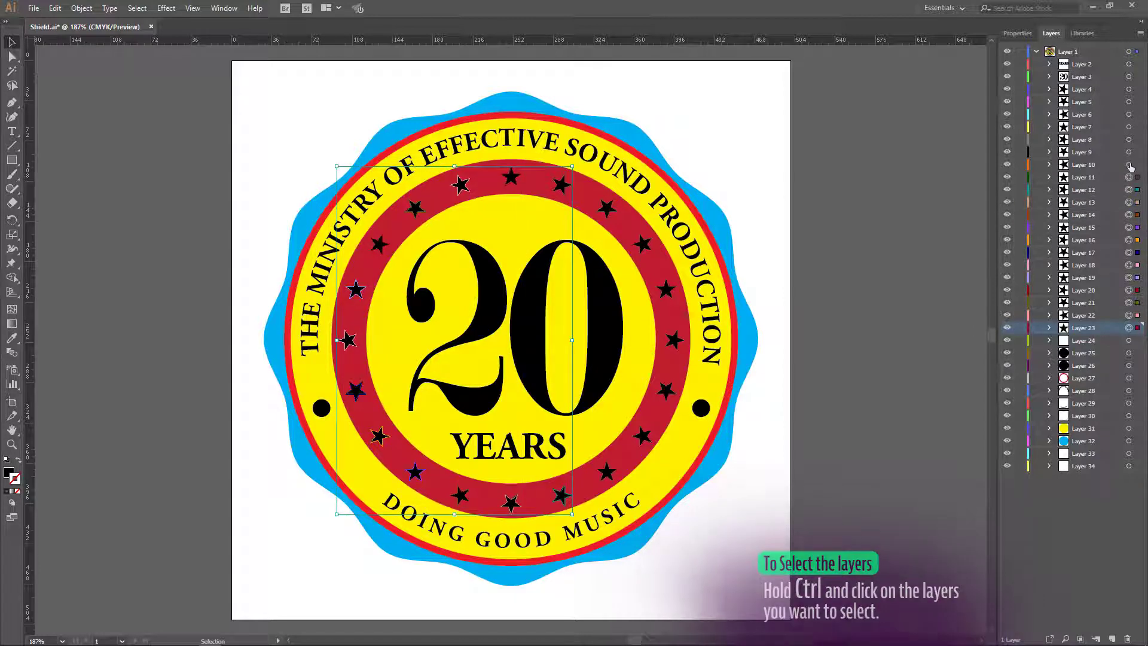
pyautogui.keyDown('ctrl'); pyautogui.click(1129, 165); pyautogui.keyUp('ctrl')
pyautogui.keyDown('ctrl'); pyautogui.click(1129, 152); pyautogui.keyUp('ctrl')
pyautogui.keyDown('ctrl'); pyautogui.click(1129, 140); pyautogui.keyUp('ctrl')
pyautogui.keyDown('ctrl'); pyautogui.click(1128, 127); pyautogui.keyUp('ctrl')
pyautogui.keyDown('ctrl'); pyautogui.click(1129, 114); pyautogui.keyUp('ctrl')
pyautogui.keyDown('ctrl'); pyautogui.click(1129, 103); pyautogui.keyUp('ctrl')
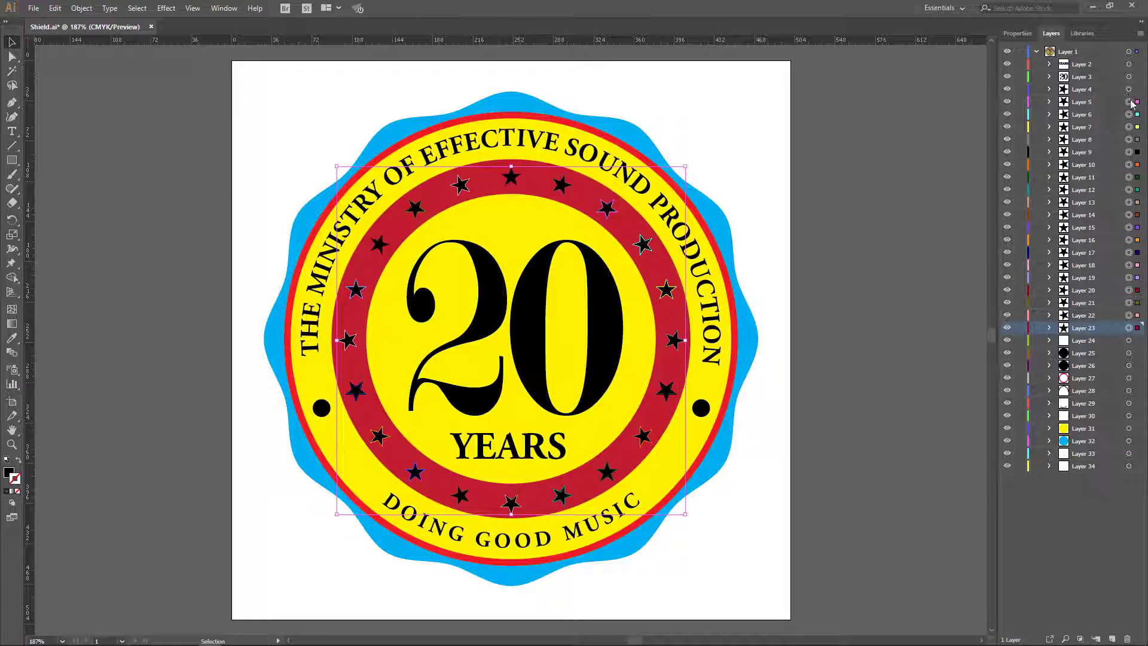
pyautogui.keyDown('ctrl'); pyautogui.click(1128, 90); pyautogui.keyUp('ctrl')
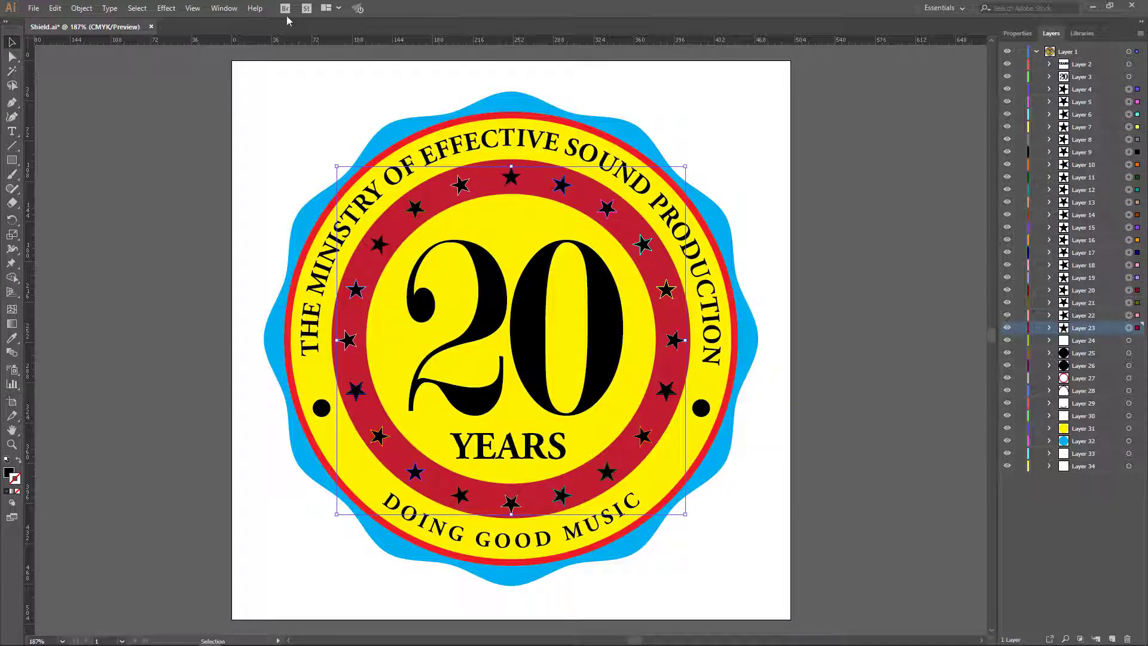
# - Open the Pathfinder panel and dock it beside the Layers list
pyautogui.click(226, 9)
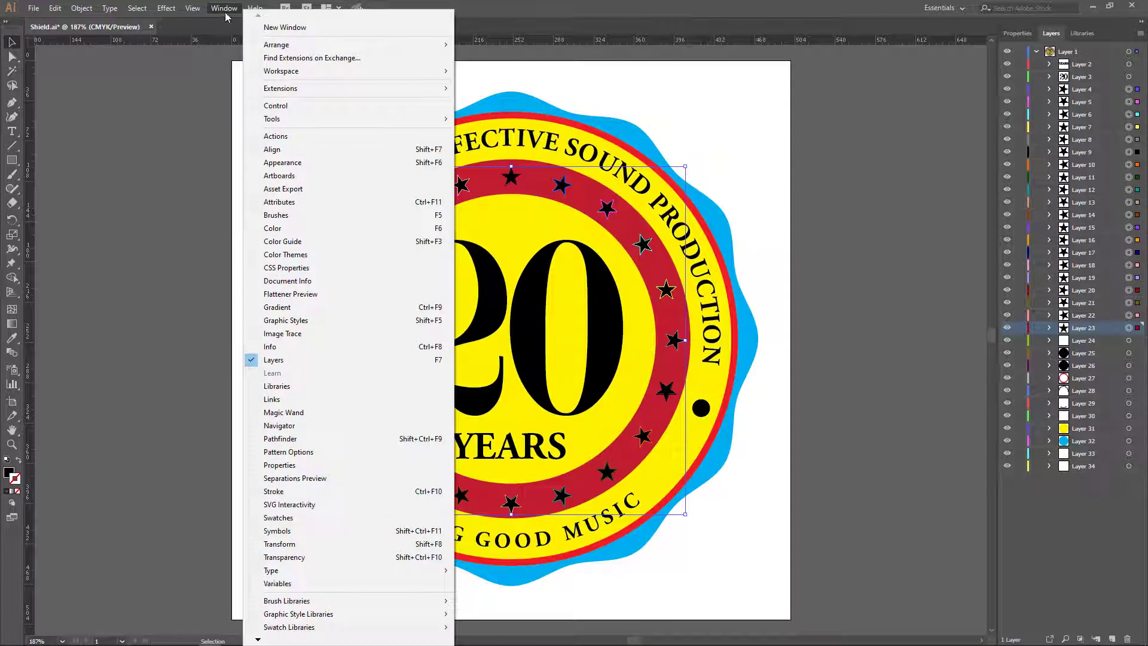
pyautogui.click(330, 440)
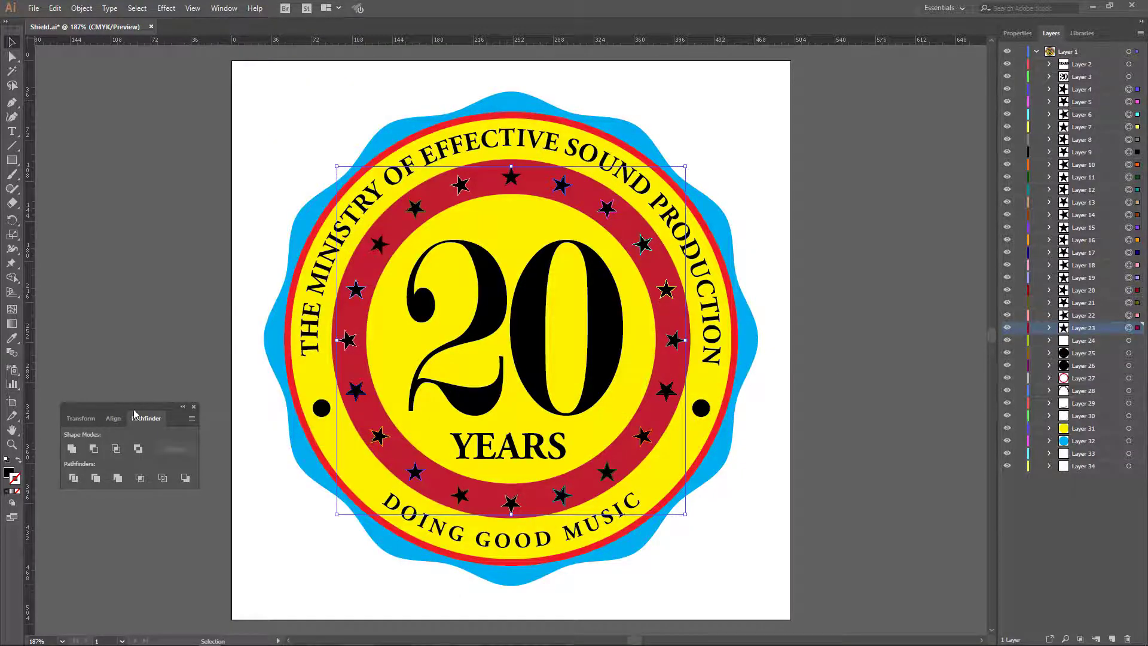
pyautogui.moveTo(179, 409); pyautogui.dragTo(922, 97)
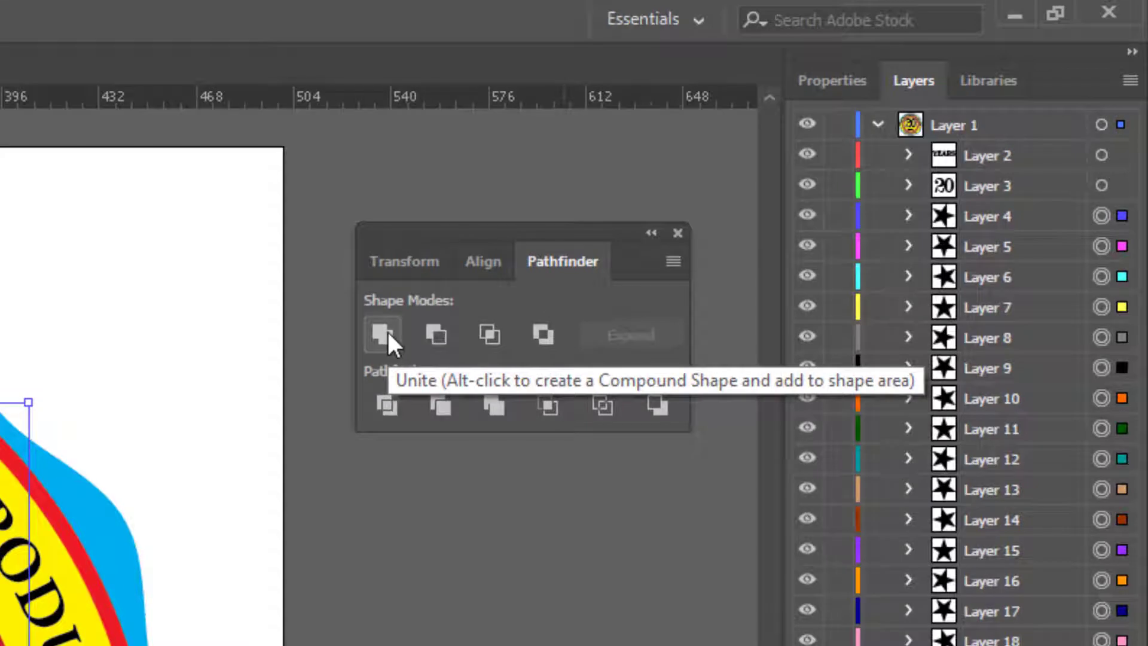
# - Unite the stars, make a compound shape, expand it, and check Layer 4's contents
pyautogui.click(385, 332)
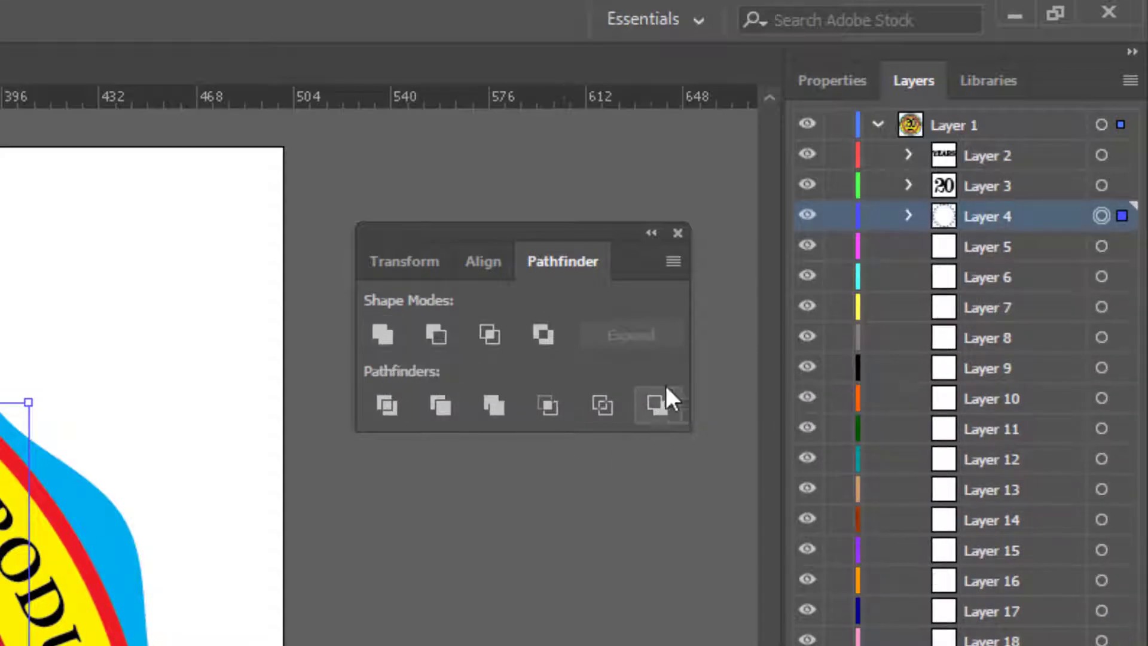
pyautogui.click(673, 260)
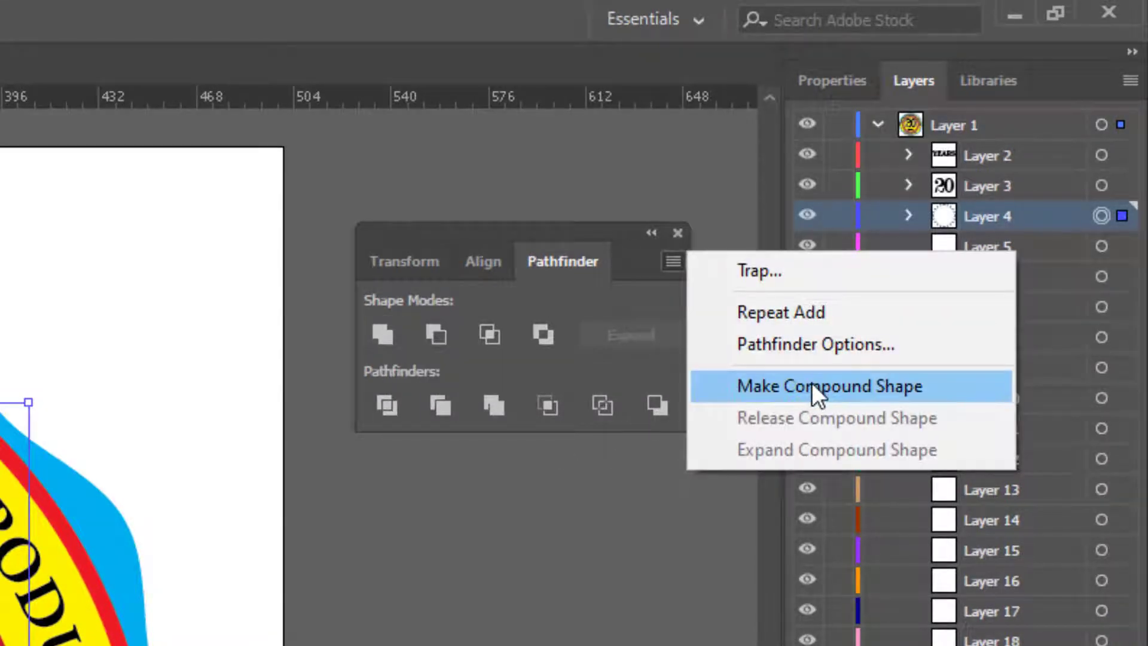
pyautogui.click(809, 385)
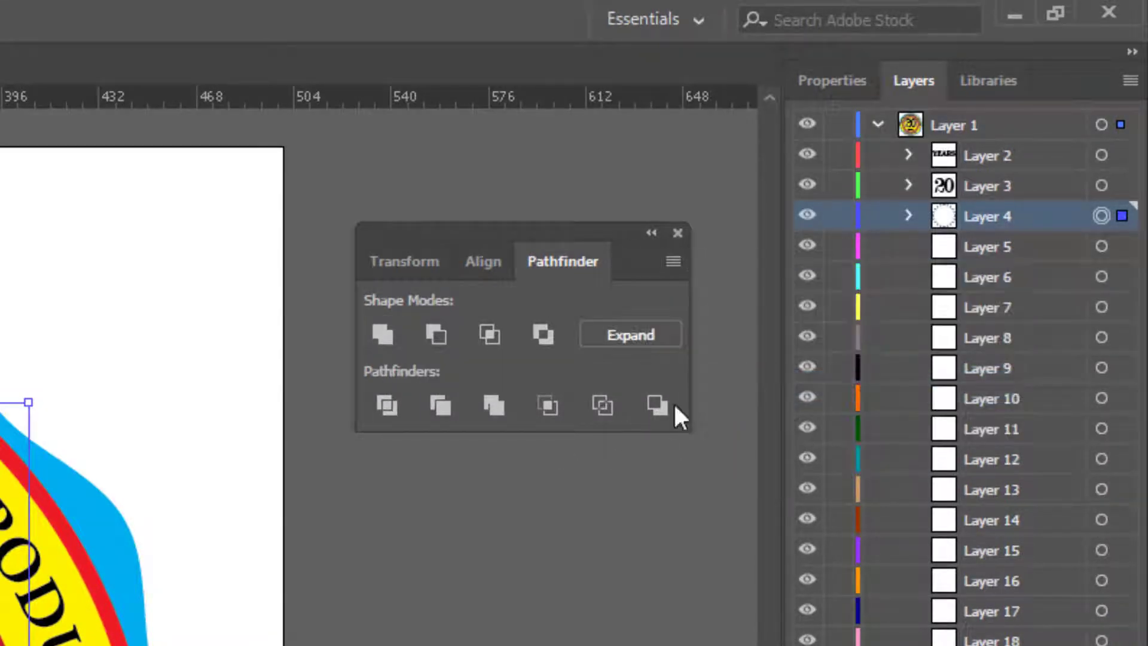
pyautogui.click(640, 341)
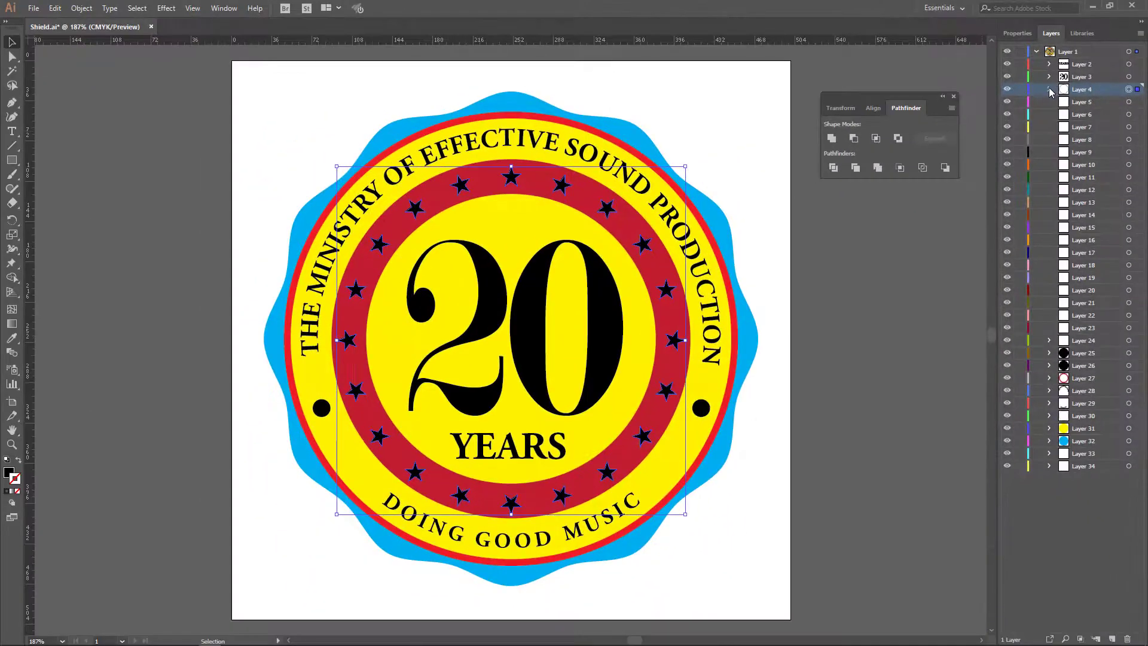
pyautogui.click(1049, 90)
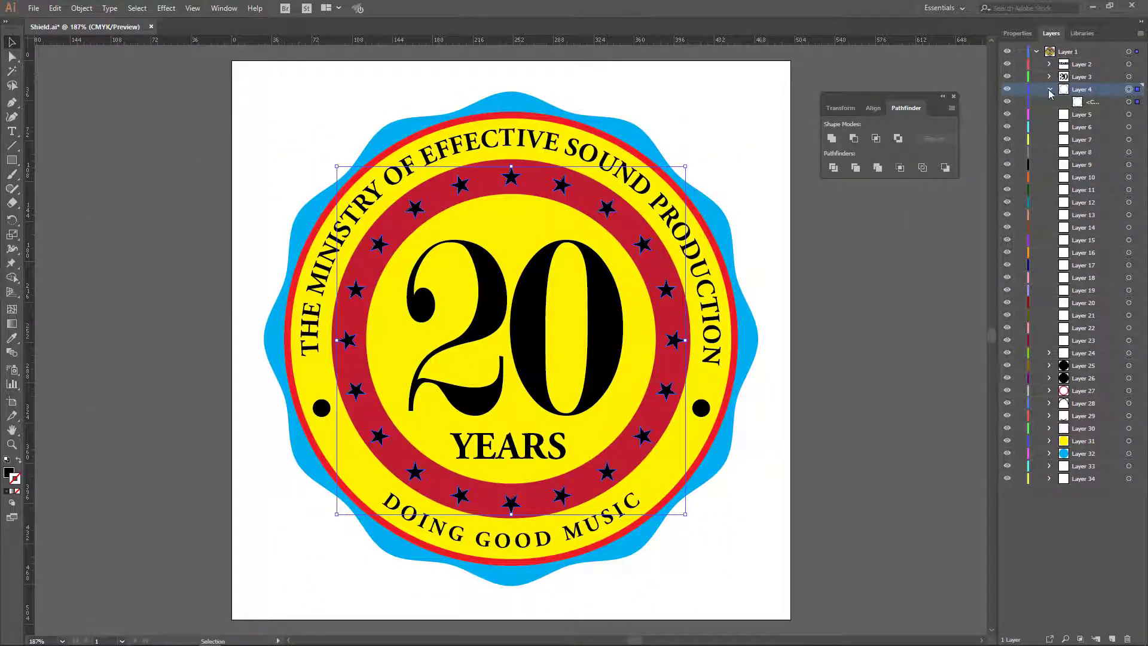
# - Rename Layer 4, Layer 3 and Layer 2 to Stars, 20 and Years
pyautogui.click(1050, 91)
pyautogui.doubleClick(1085, 91)
pyautogui.write('Stars')
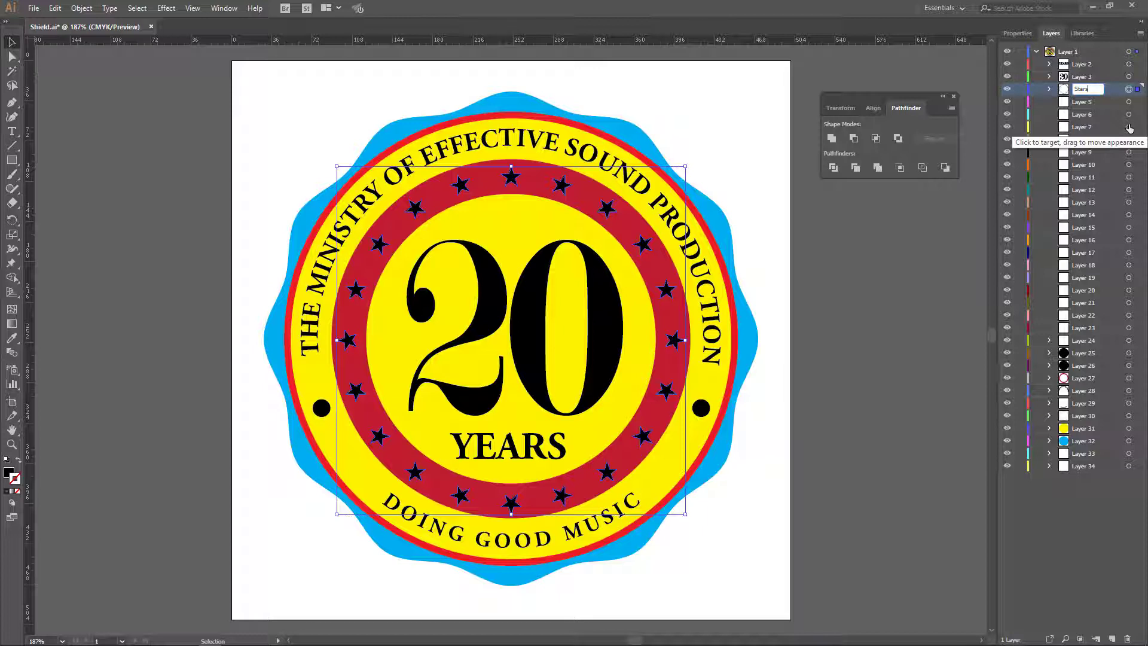
pyautogui.press('Return')
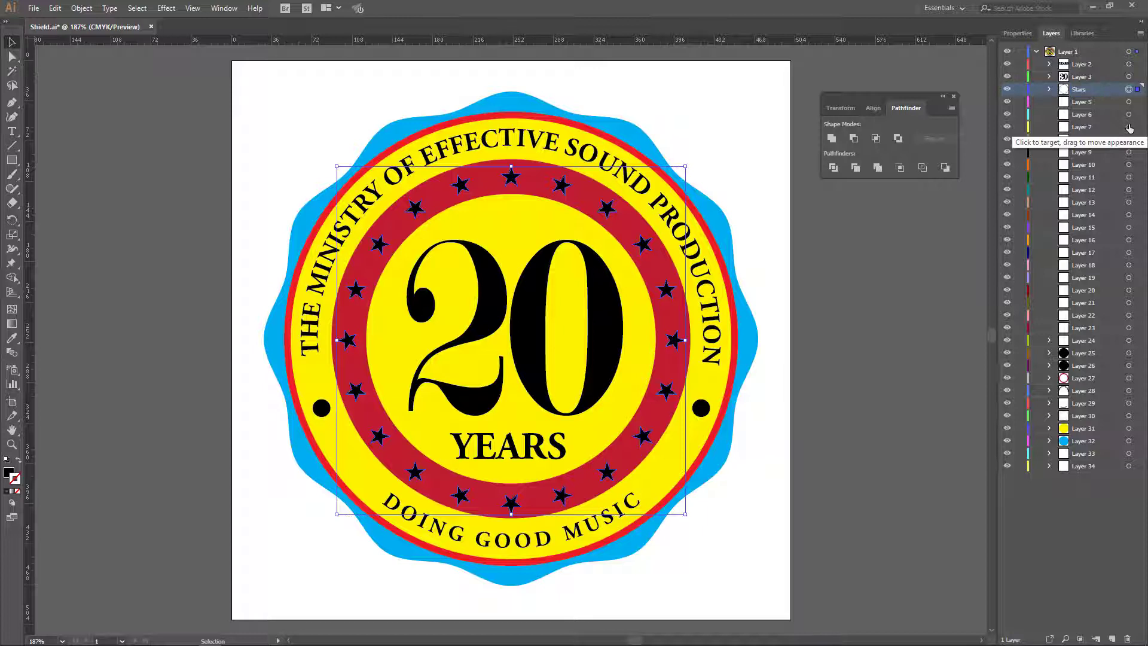
pyautogui.doubleClick(1084, 77)
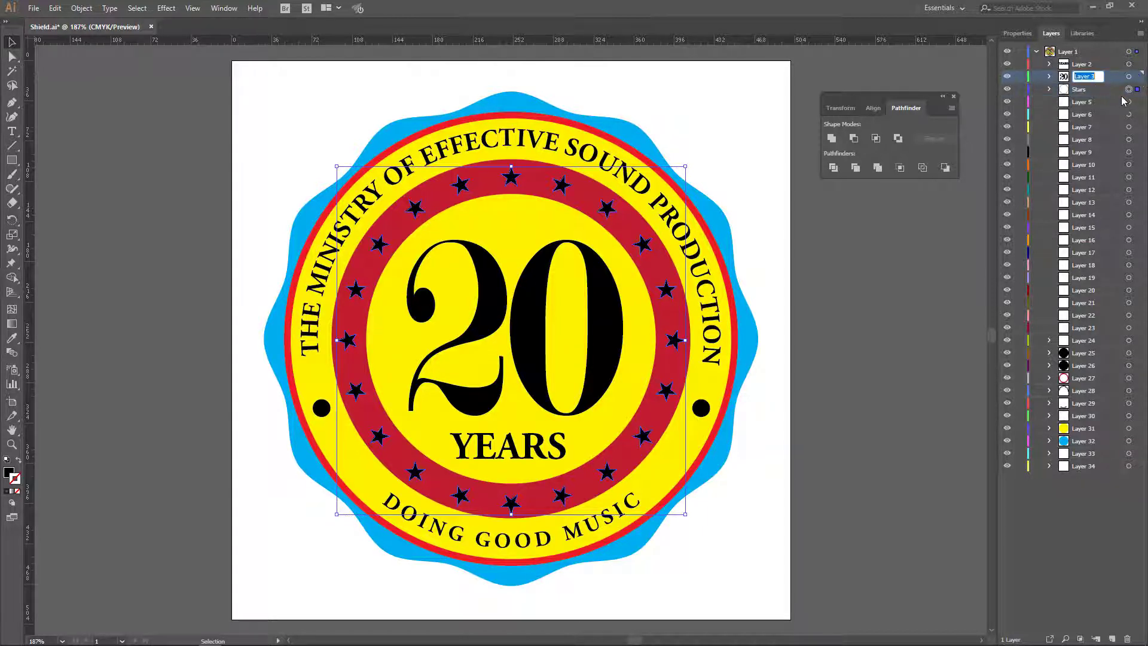
pyautogui.write('20')
pyautogui.press('Return')
pyautogui.doubleClick(1083, 64)
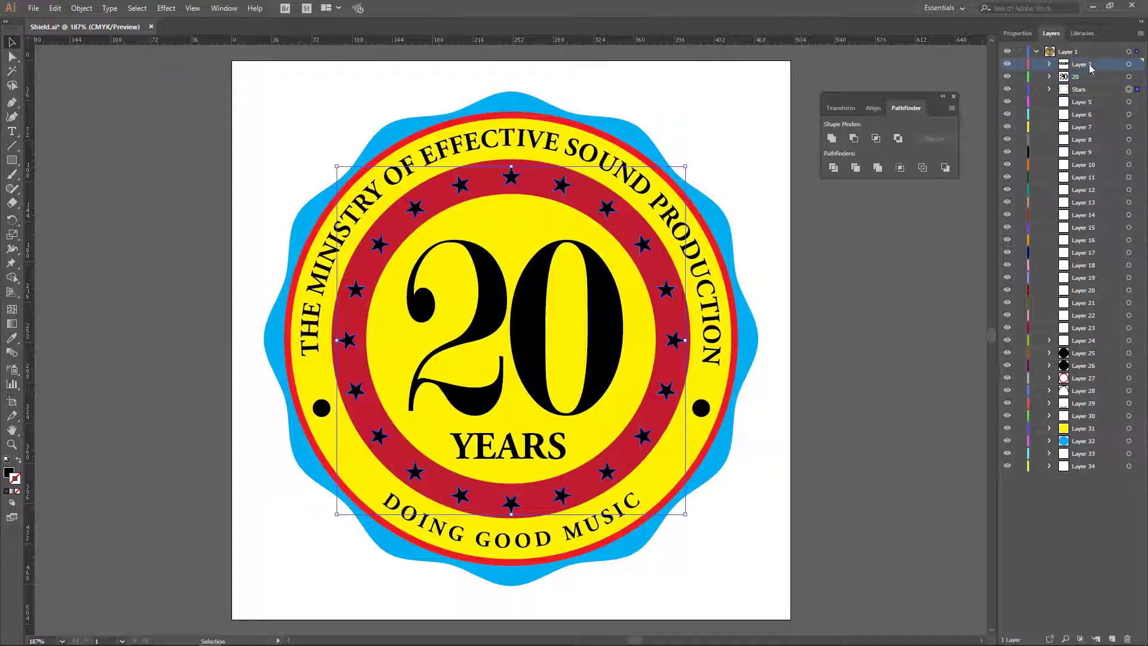
pyautogui.write('Years')
pyautogui.press('Return')
# - Delete the empty leftover Layers 5 through 24
pyautogui.click(1088, 105)
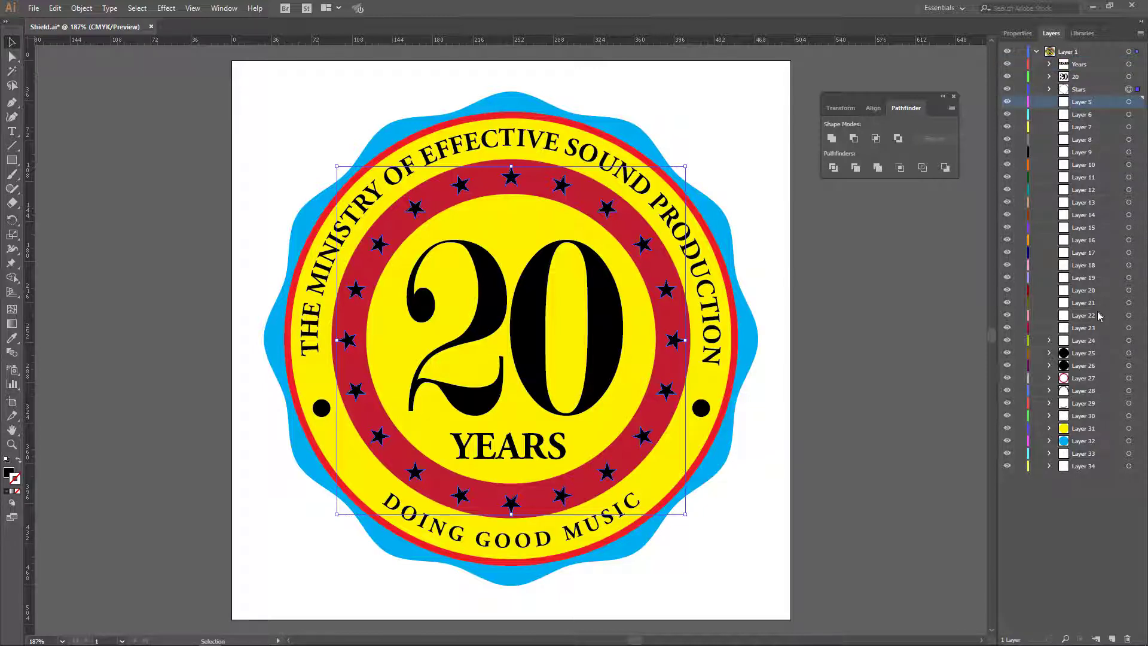
pyautogui.keyDown('shift'); pyautogui.click(1095, 342); pyautogui.keyUp('shift')
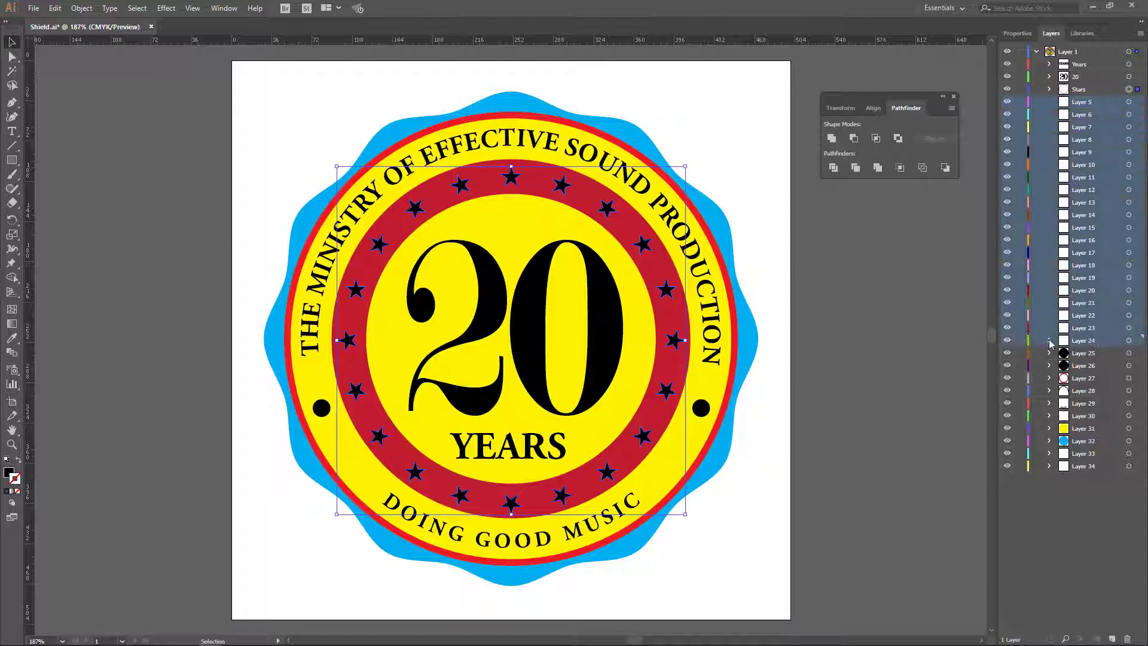
pyautogui.click(1050, 344)
pyautogui.click(1084, 105)
pyautogui.keyDown('shift'); pyautogui.click(1099, 344); pyautogui.keyUp('shift')
pyautogui.click(1129, 638)
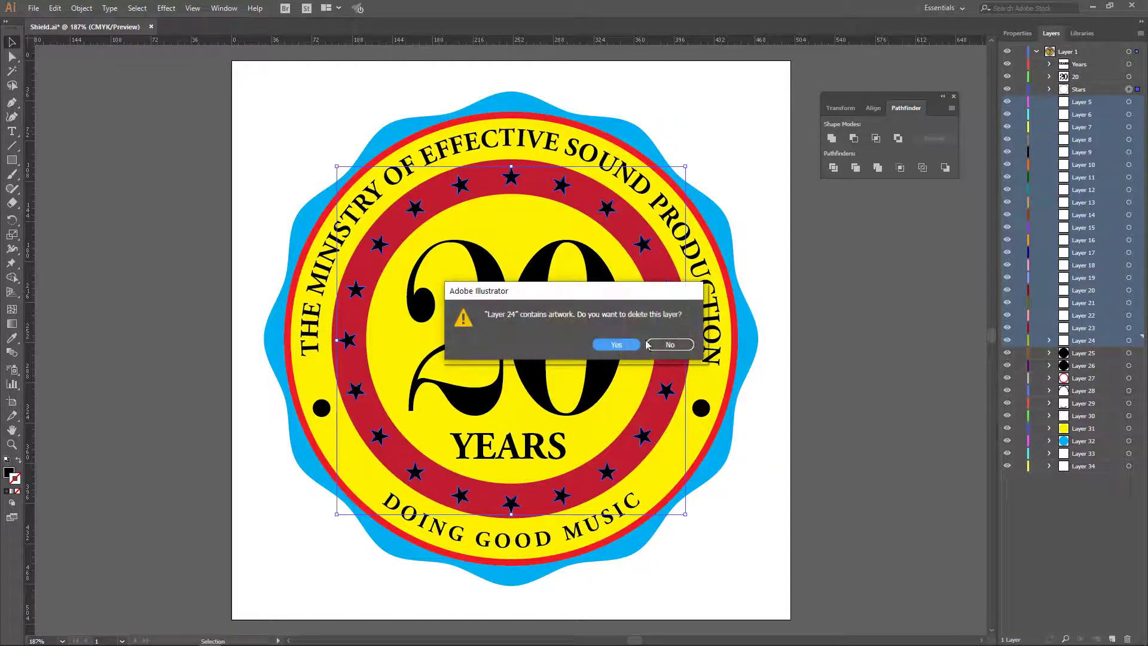
pyautogui.click(619, 344)
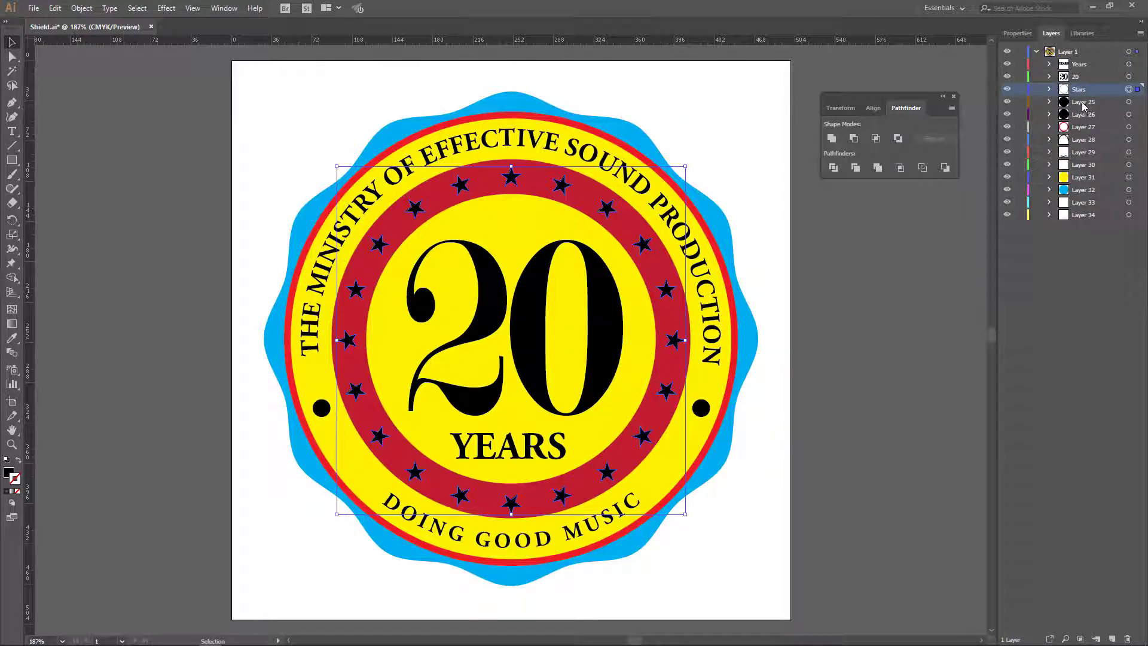
# - Merge the two black dots on Layers 25 and 26 into one compound shape
pyautogui.click(1083, 103)
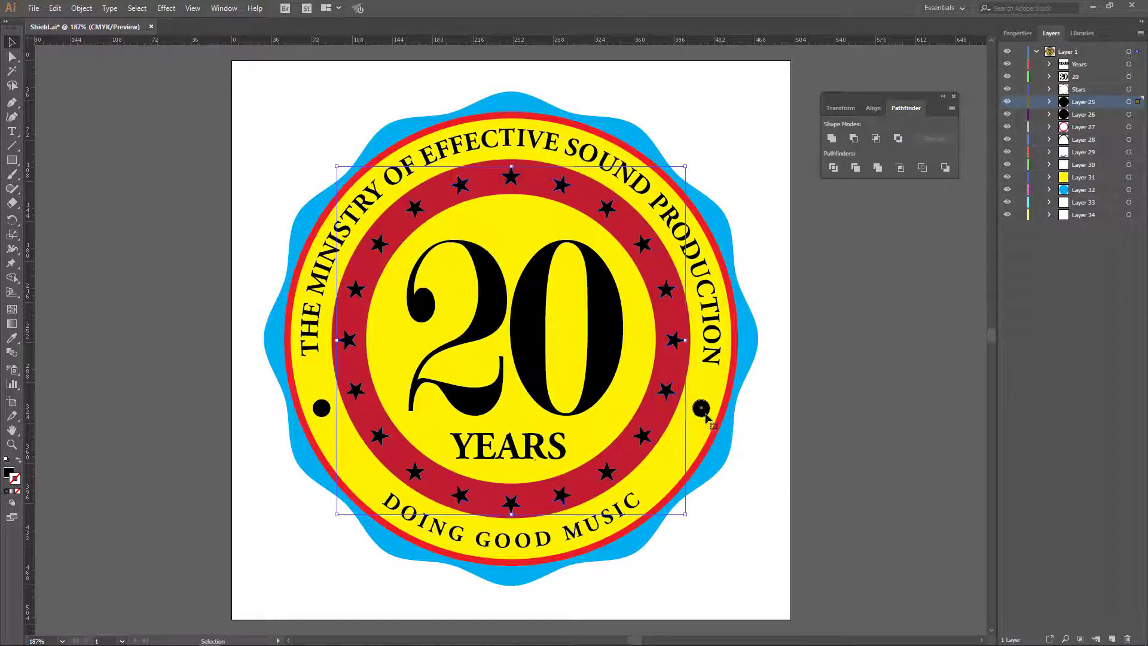
pyautogui.click(321, 407)
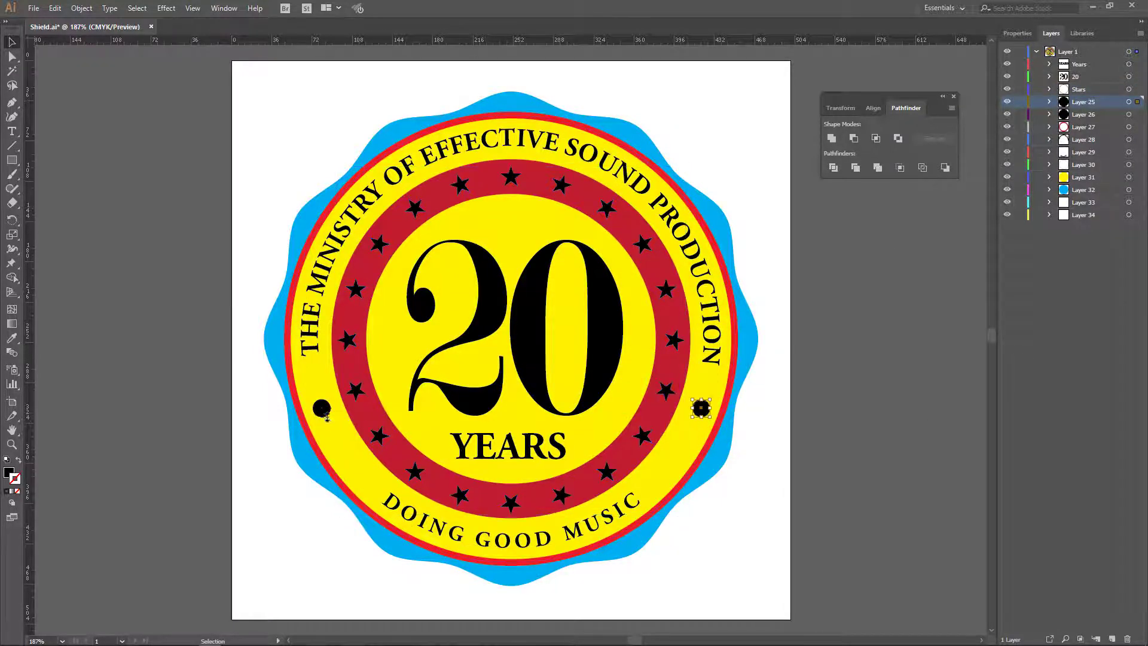
pyautogui.keyDown('shift'); pyautogui.click(1084, 104); pyautogui.keyUp('shift')
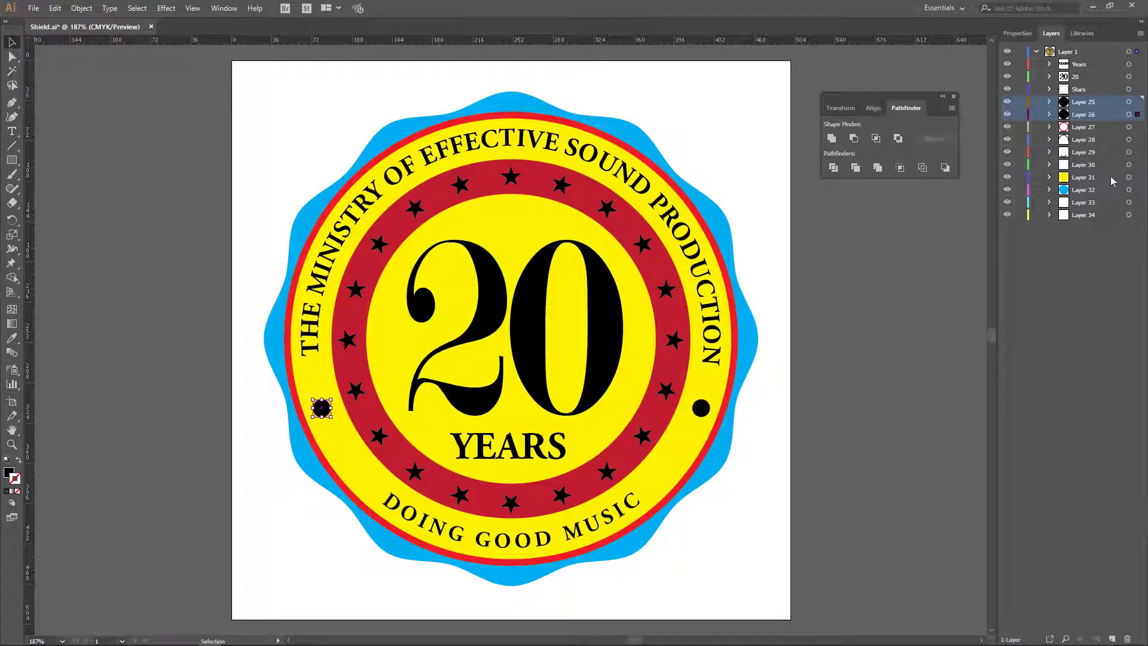
pyautogui.click(1129, 114)
pyautogui.keyDown('shift'); pyautogui.click(1128, 101); pyautogui.keyUp('shift')
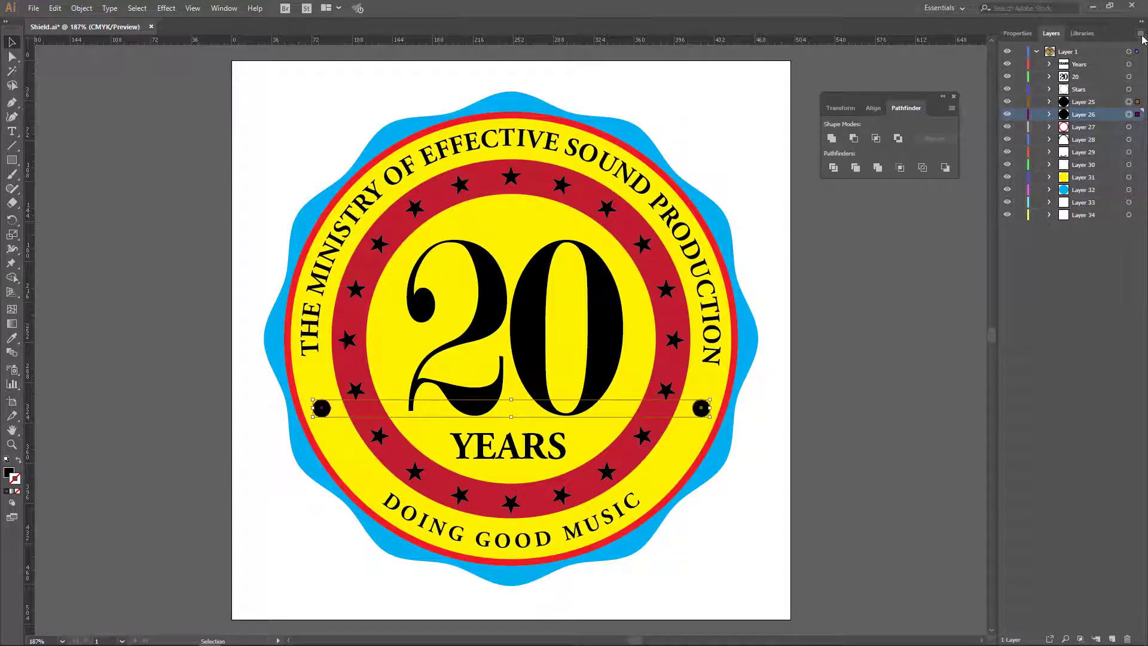
pyautogui.click(831, 138)
pyautogui.click(951, 107)
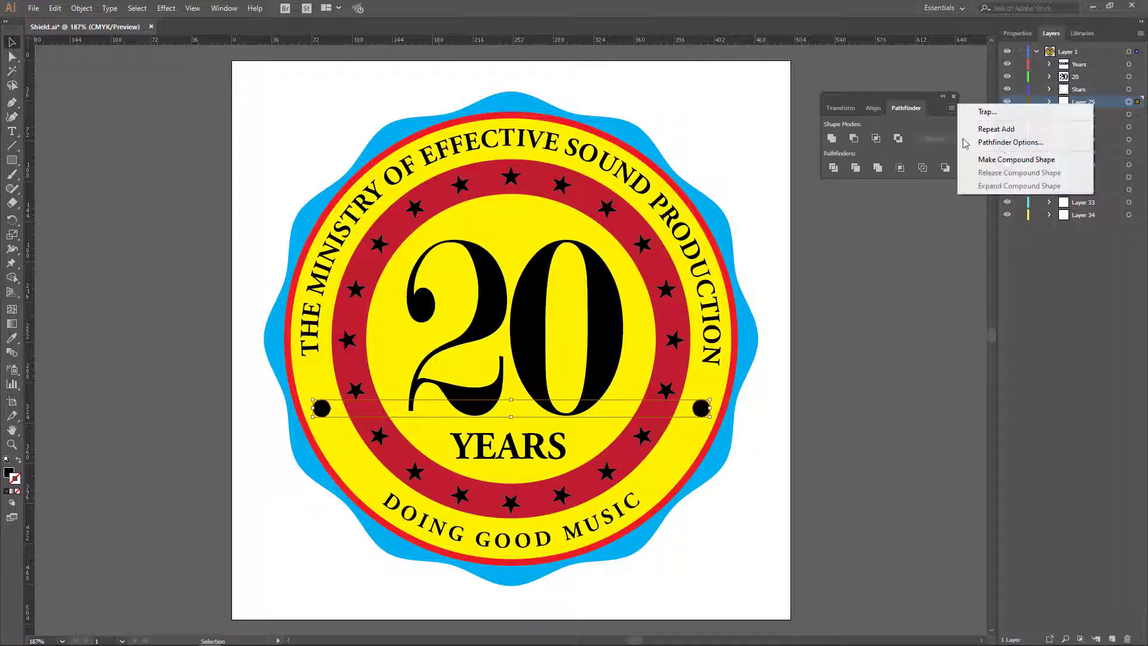
pyautogui.click(987, 157)
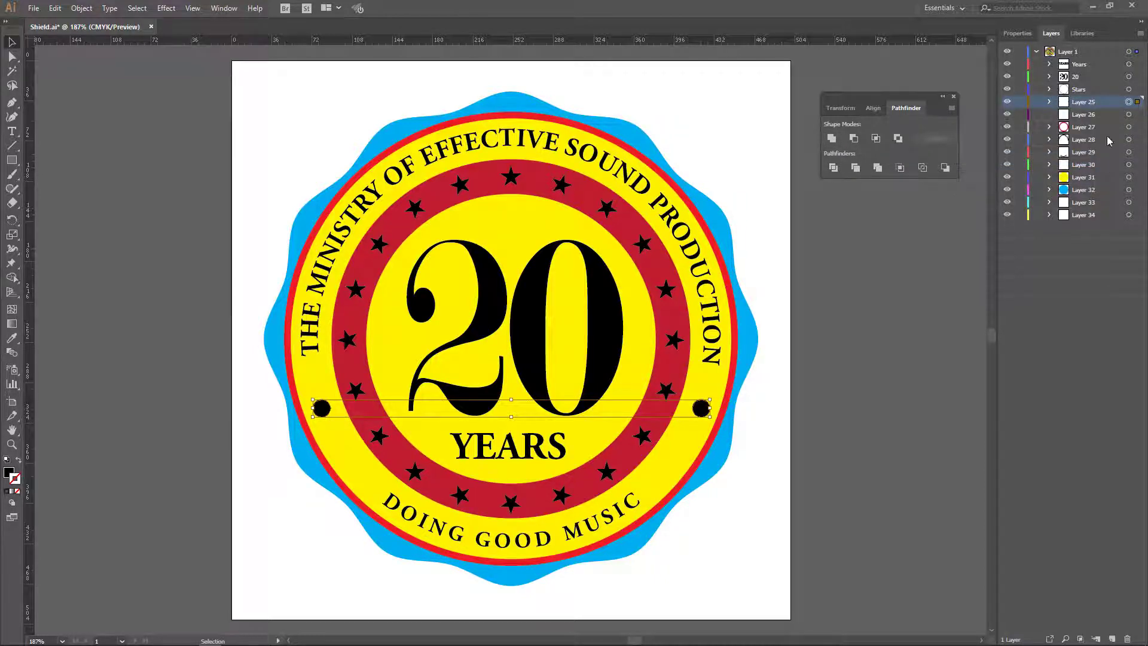
# - Rename Layer 25 to Dots
pyautogui.doubleClick(1082, 104)
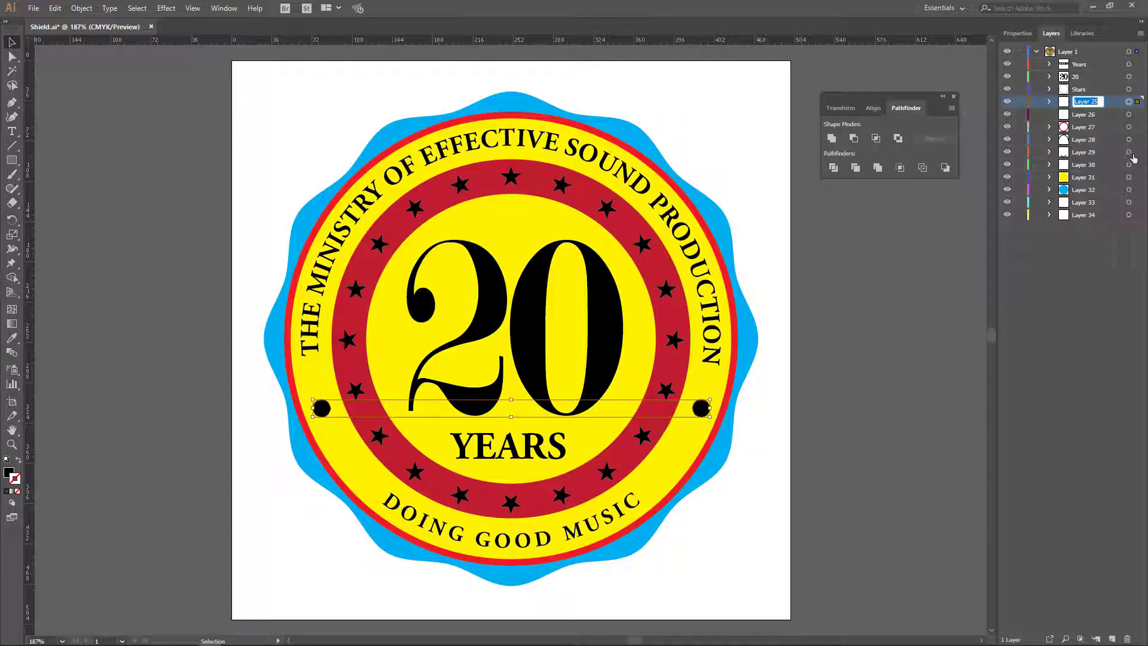
pyautogui.write('Dots')
pyautogui.press('Tab')
pyautogui.press('Return')
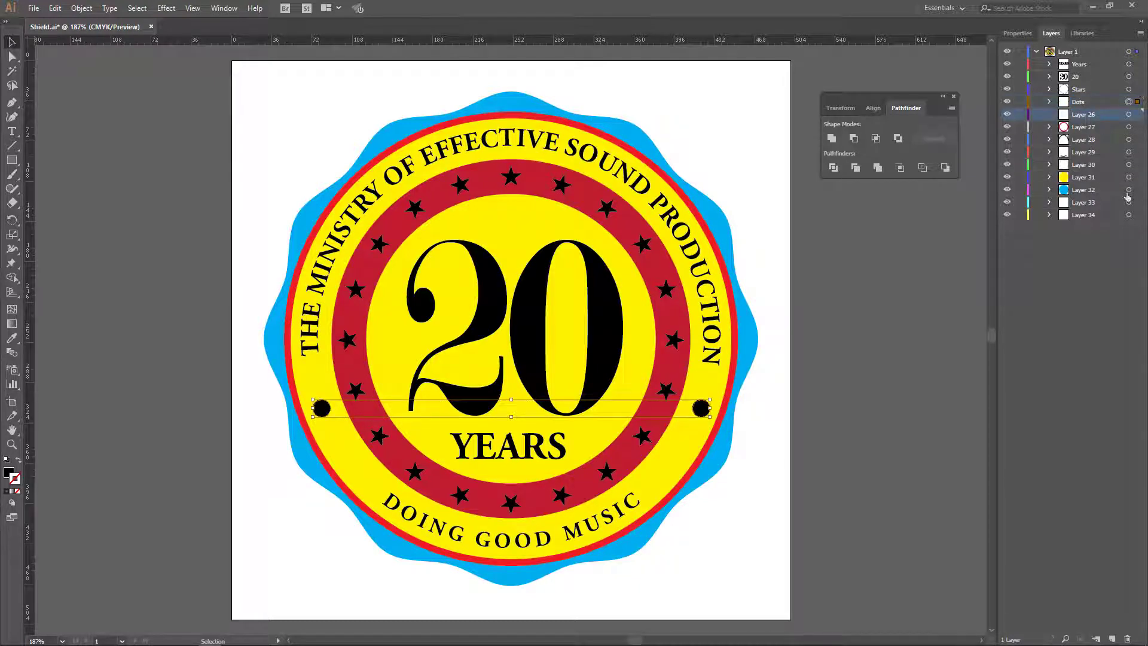
# - Delete the empty Layer 26 and select Layers 33 and 34
pyautogui.click(1129, 639)
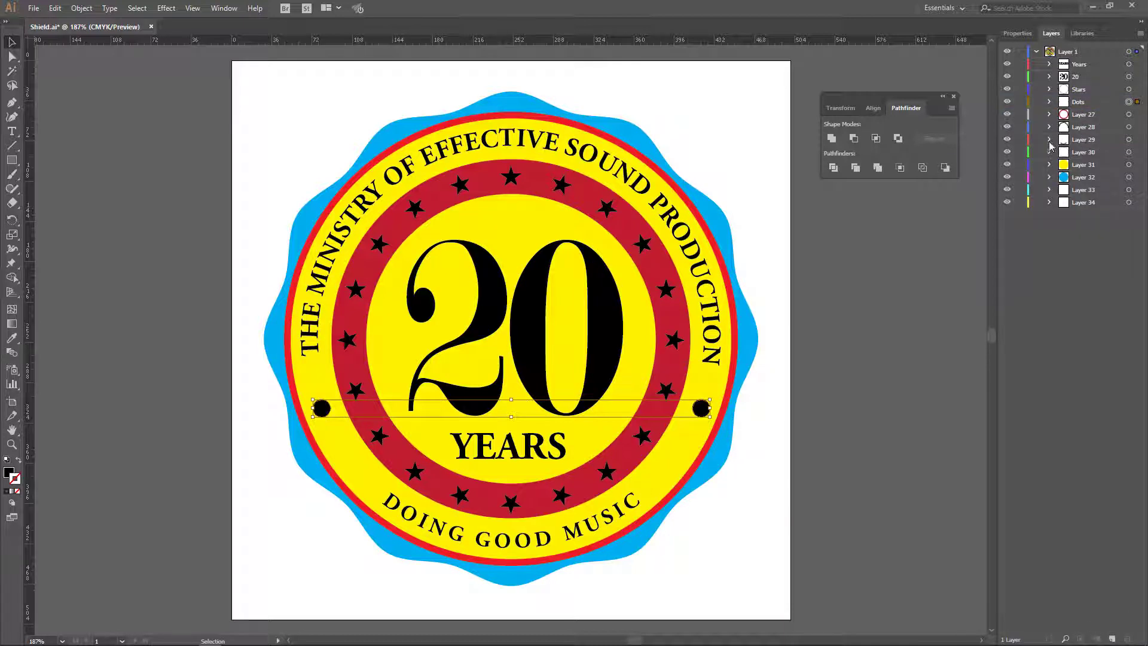
pyautogui.click(1096, 196)
pyautogui.keyDown('shift'); pyautogui.click(1101, 208); pyautogui.keyUp('shift')
# - Toggle Layer 34's visibility to inspect its artwork, then reselect Layers 33 and 34
pyautogui.click(1007, 204)
pyautogui.click(1007, 203)
pyautogui.click(1129, 203)
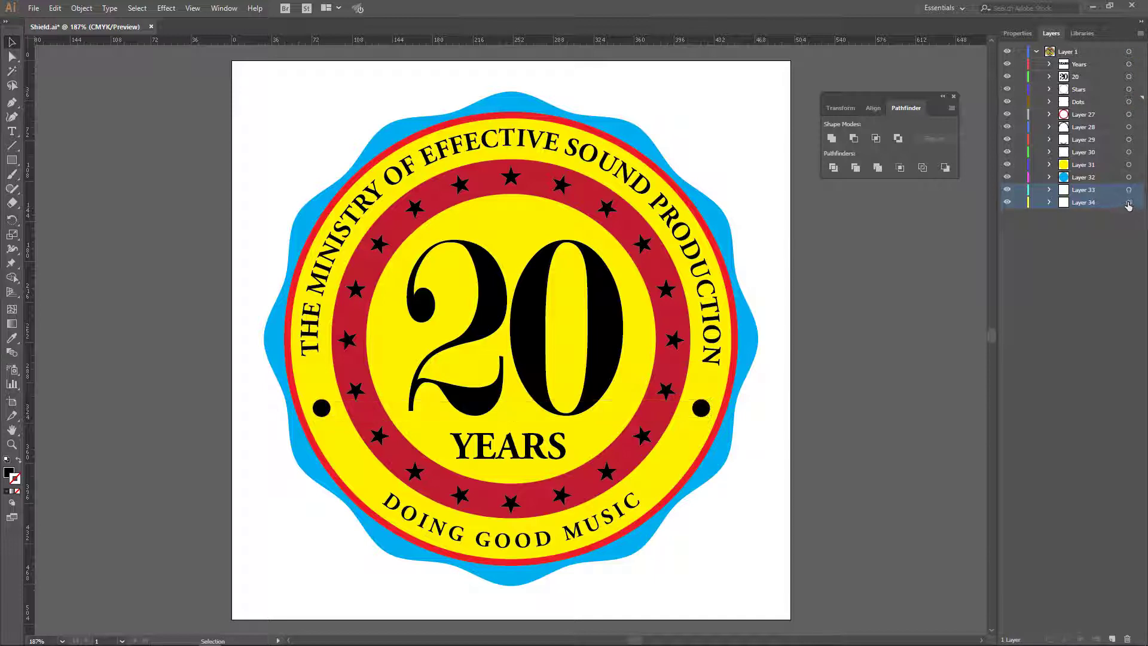
pyautogui.click(1128, 191)
pyautogui.keyDown('shift'); pyautogui.click(1102, 203); pyautogui.keyUp('shift')
# - Delete Layers 33 and 34 with their artwork and rename Layer 27 to Red
pyautogui.click(1127, 638)
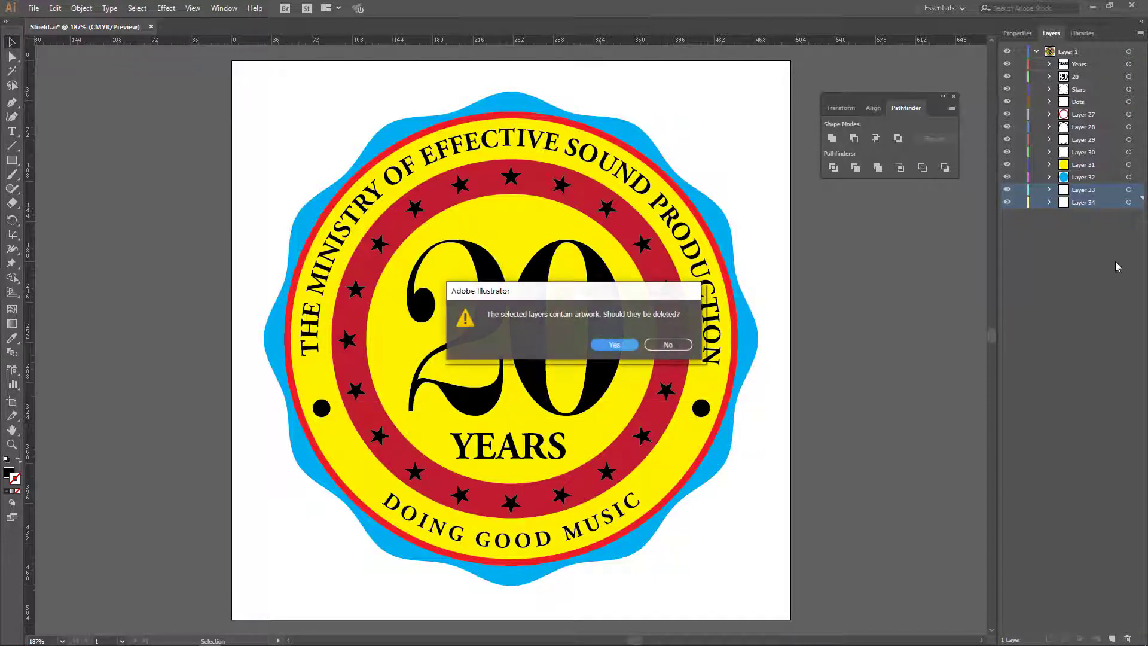
pyautogui.click(623, 345)
pyautogui.doubleClick(1085, 166)
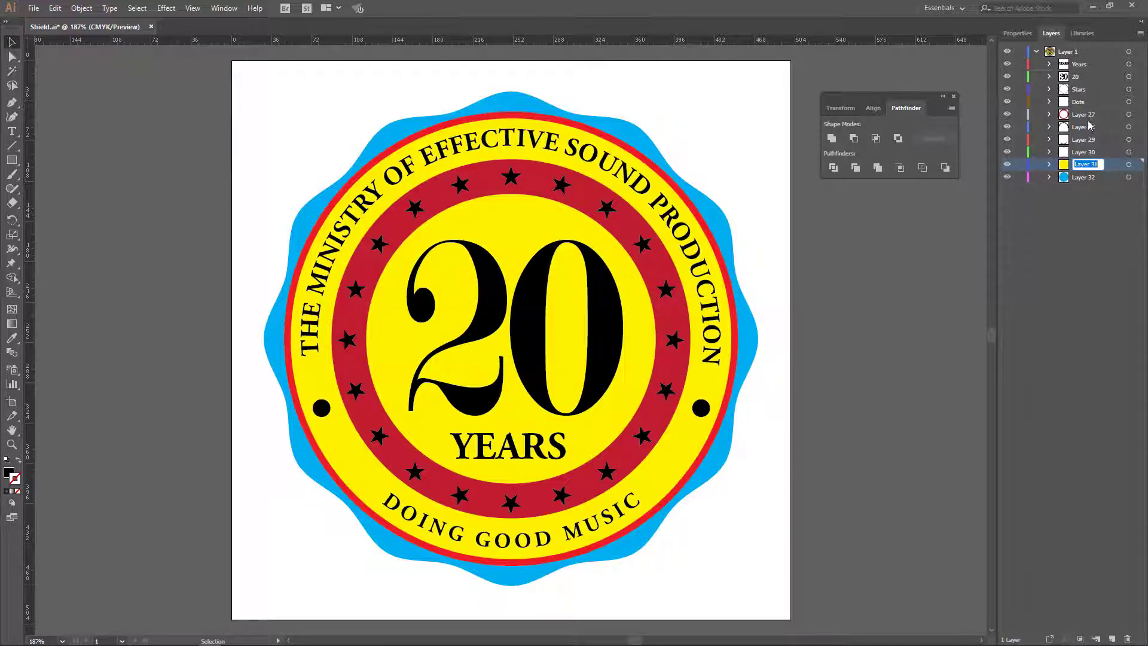
pyautogui.doubleClick(1089, 115)
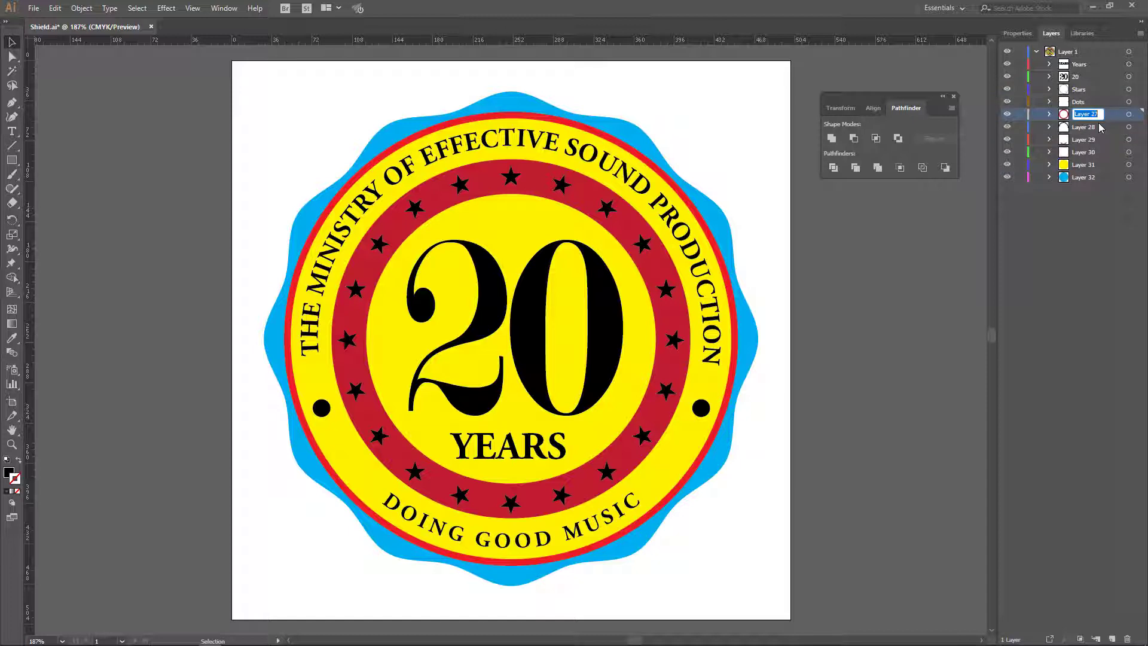
pyautogui.press('Return')
pyautogui.click(1087, 129)
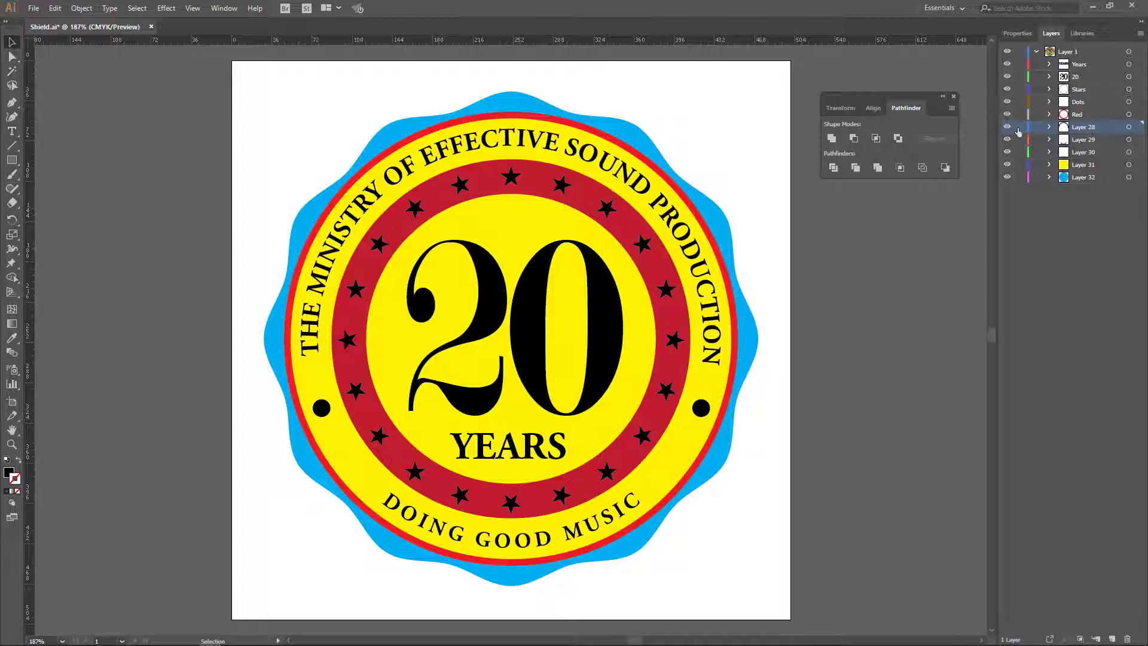
pyautogui.click(1008, 127)
pyautogui.click(1008, 127)
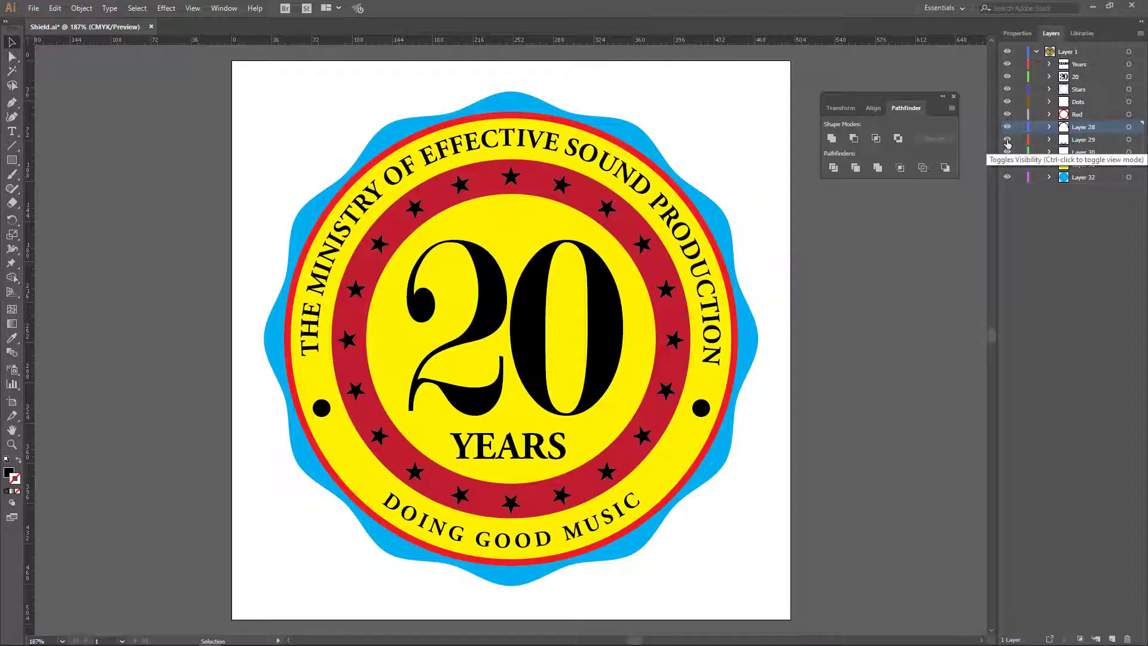
pyautogui.click(1007, 141)
pyautogui.click(1008, 141)
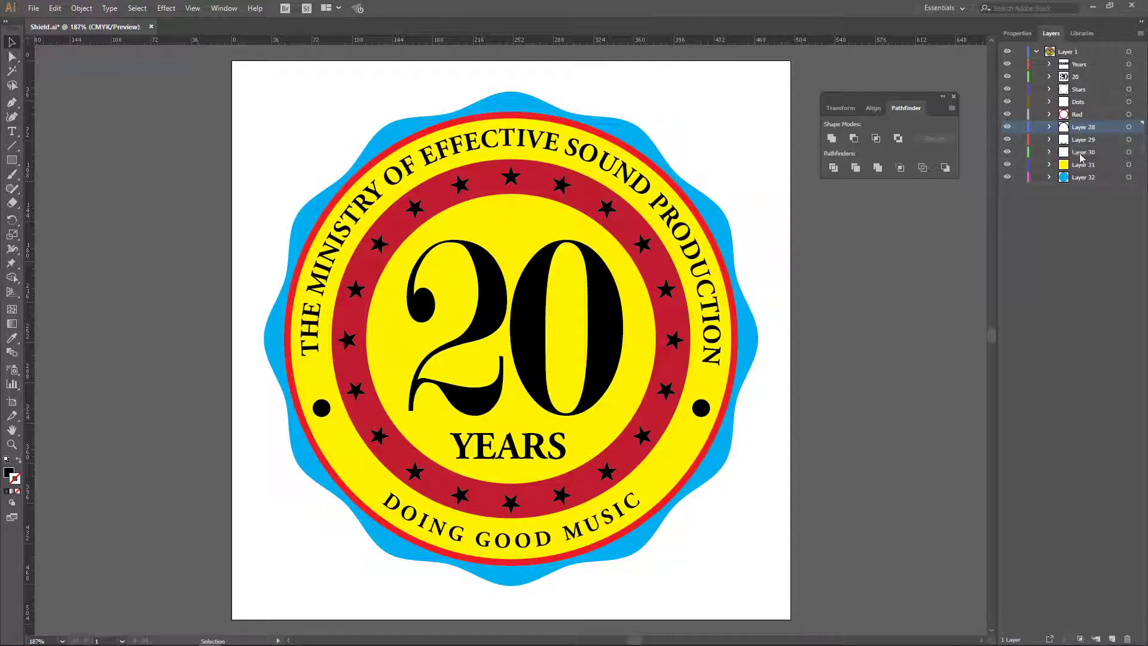
pyautogui.click(1008, 153)
pyautogui.click(1007, 154)
pyautogui.click(1007, 153)
pyautogui.click(1007, 153)
pyautogui.click(1007, 165)
pyautogui.click(1008, 164)
pyautogui.click(1008, 177)
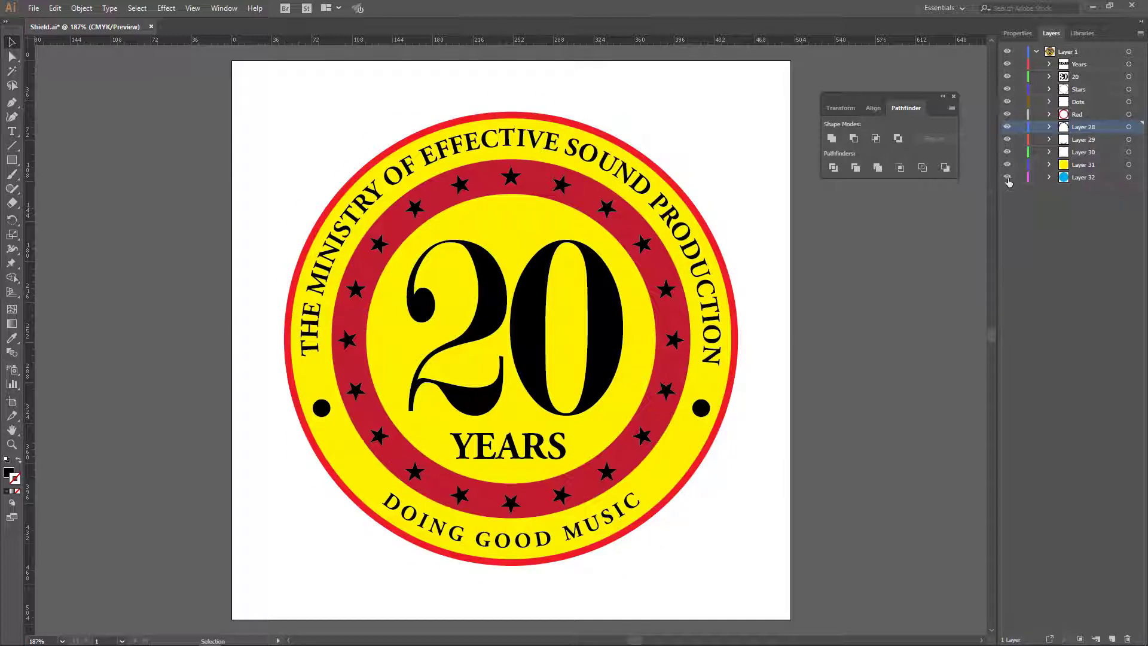
pyautogui.click(1007, 177)
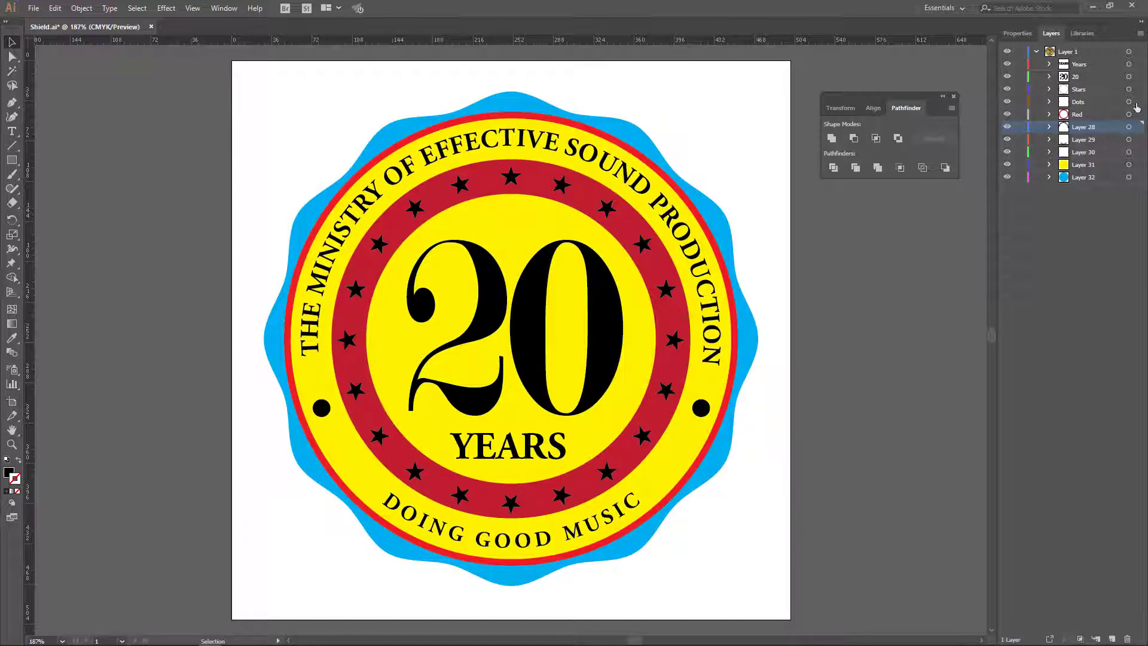
# - Export the artwork as a Photoshop (*.PSD) file named Crest
pyautogui.click(33, 8)
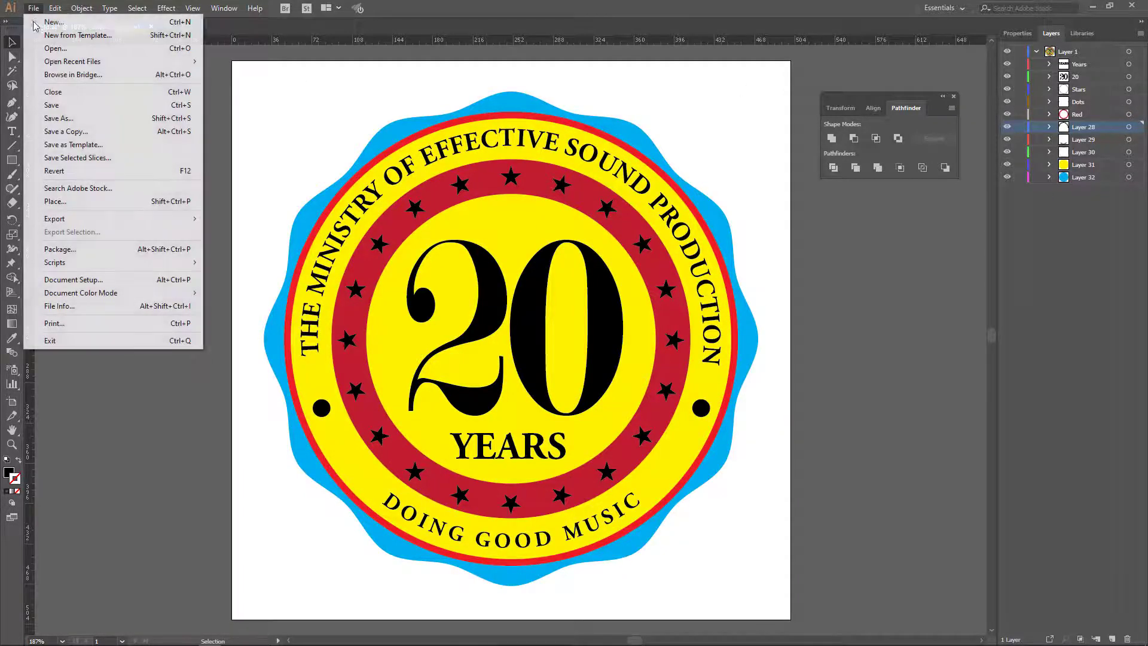
pyautogui.moveTo(88, 224)
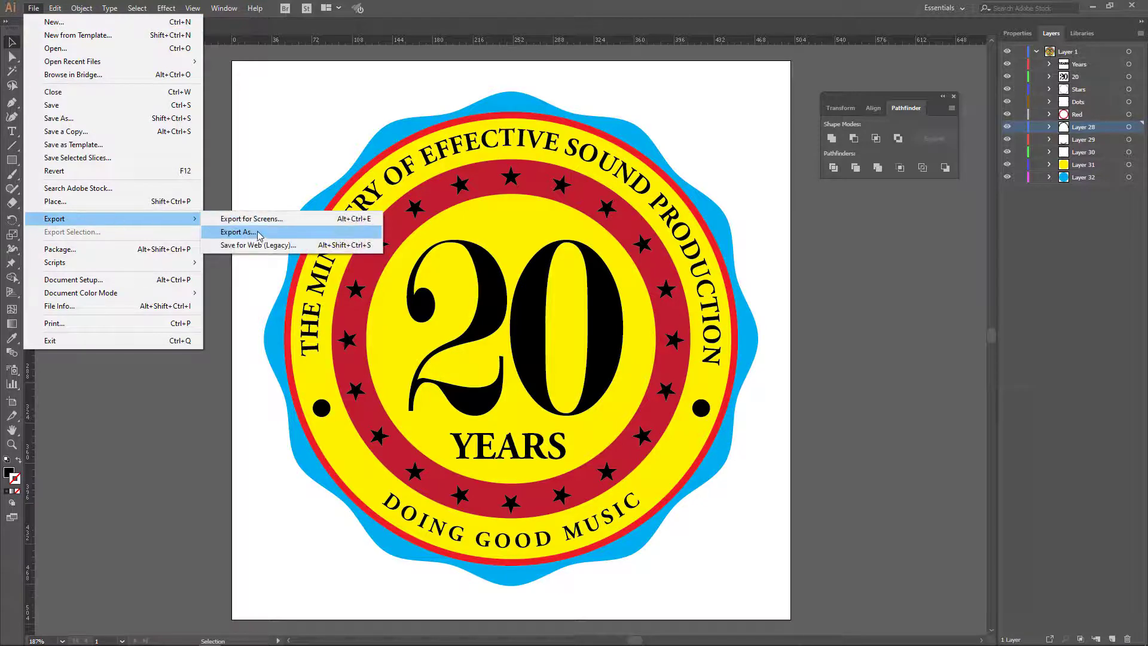
pyautogui.click(259, 235)
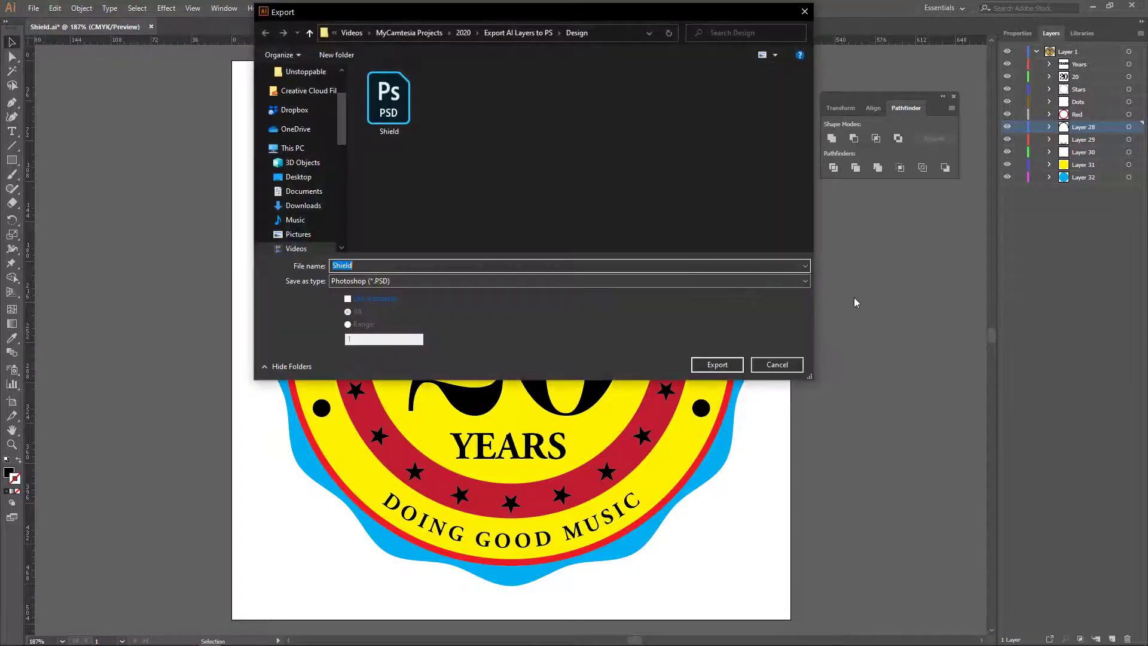
pyautogui.click(367, 267)
pyautogui.doubleClick(393, 262)
pyautogui.write('Crest')
pyautogui.click(480, 281)
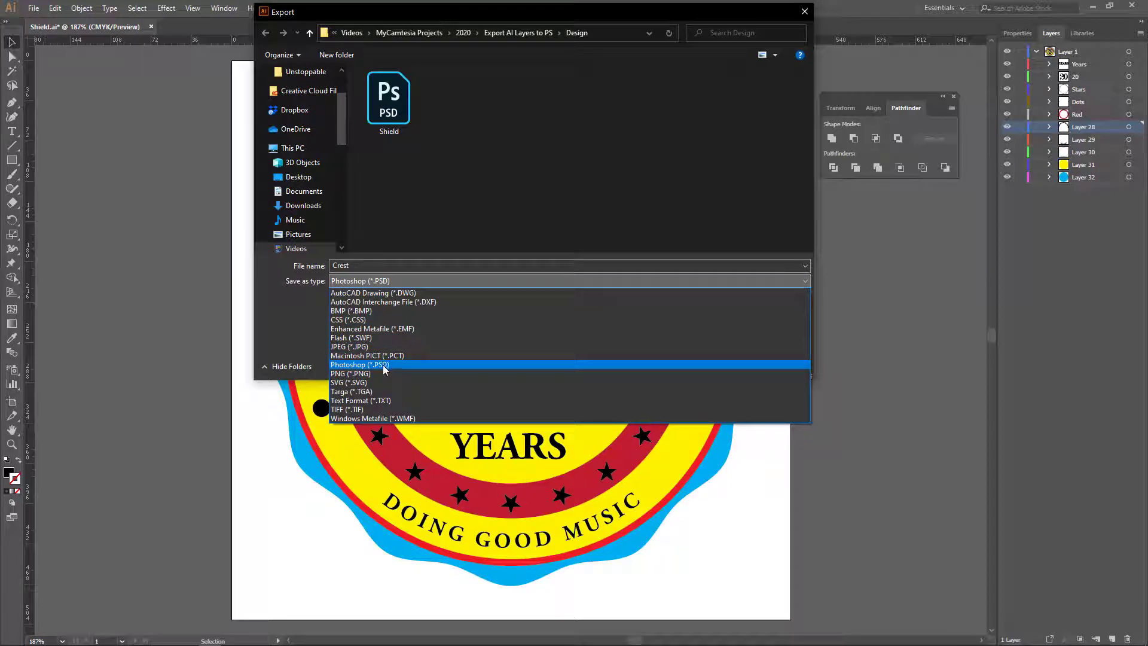
pyautogui.click(391, 365)
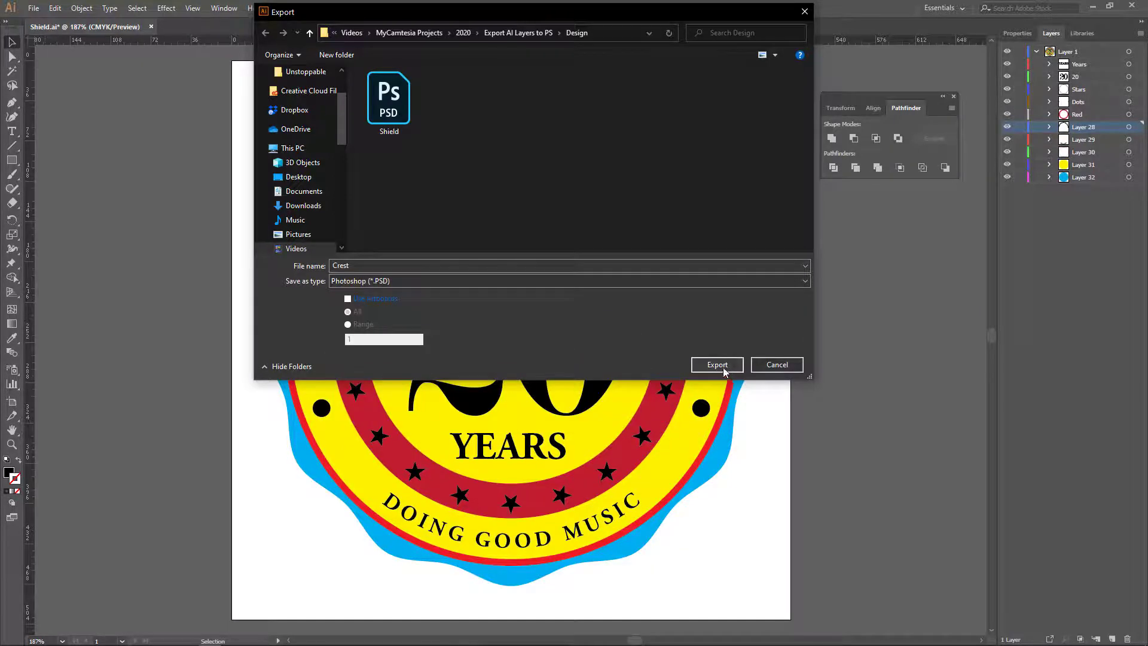
pyautogui.click(718, 366)
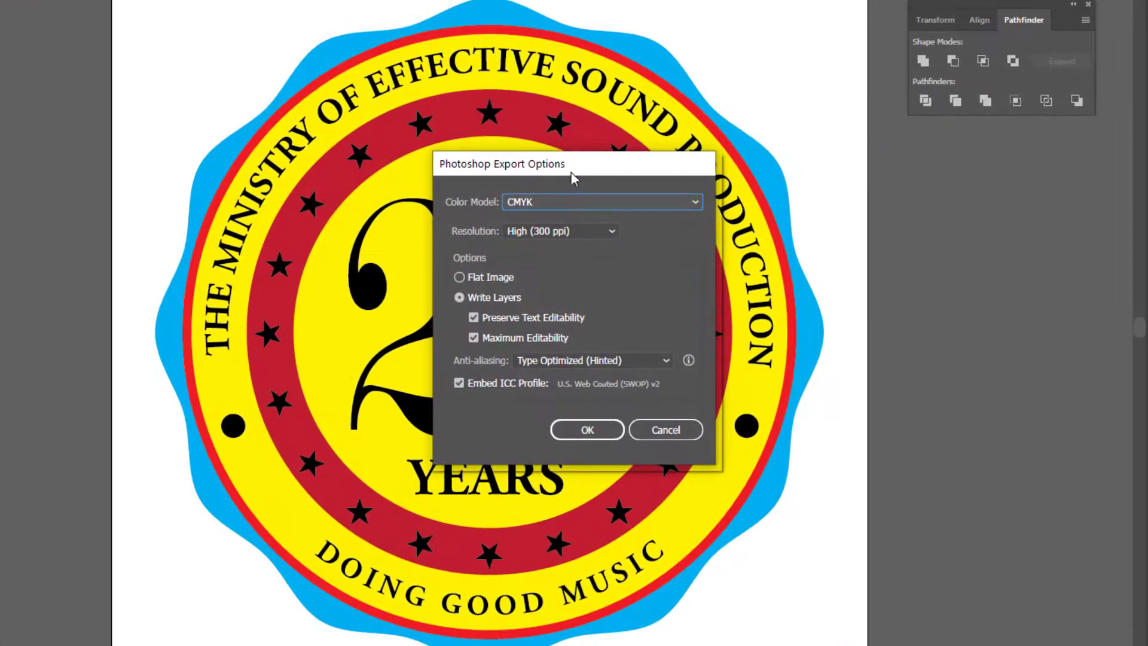
# - Export the PSD as CMYK at High (300 ppi) resolution with Write Layers enabled
pyautogui.moveTo(736, 42); pyautogui.dragTo(718, 8)
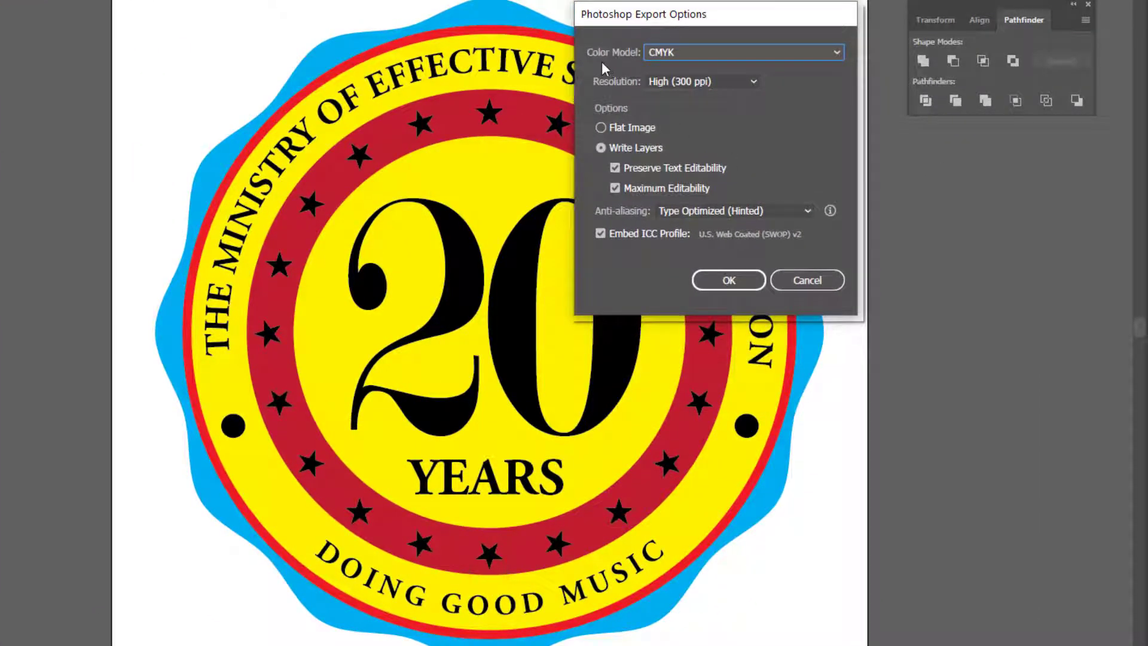
pyautogui.click(678, 52)
pyautogui.click(688, 72)
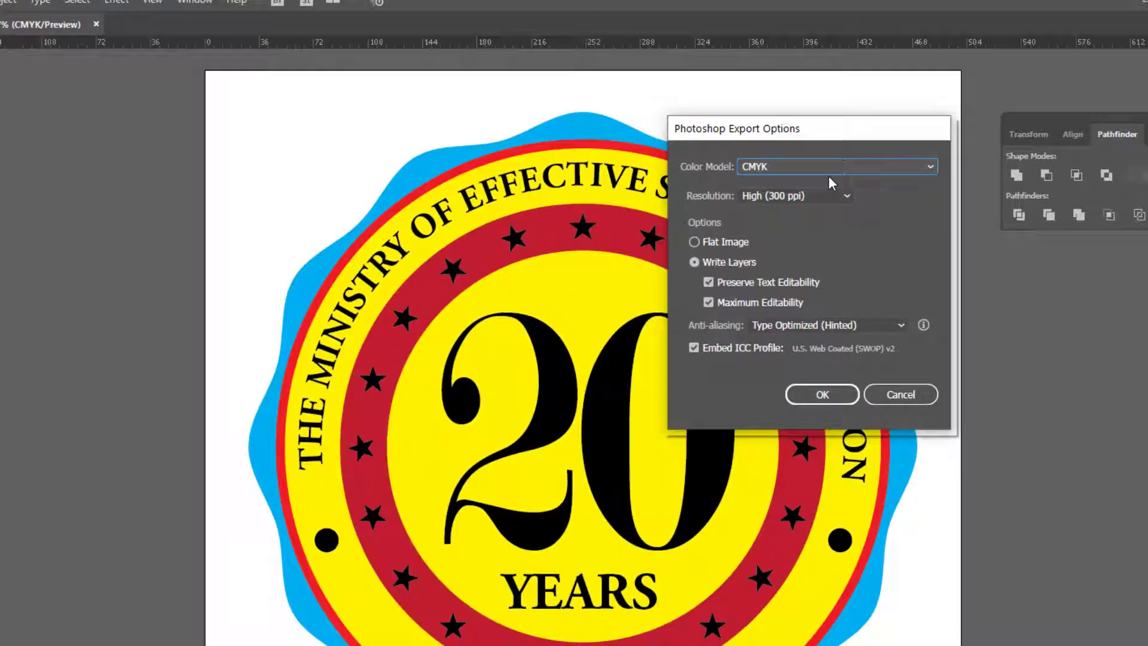
pyautogui.click(957, 178)
pyautogui.click(924, 196)
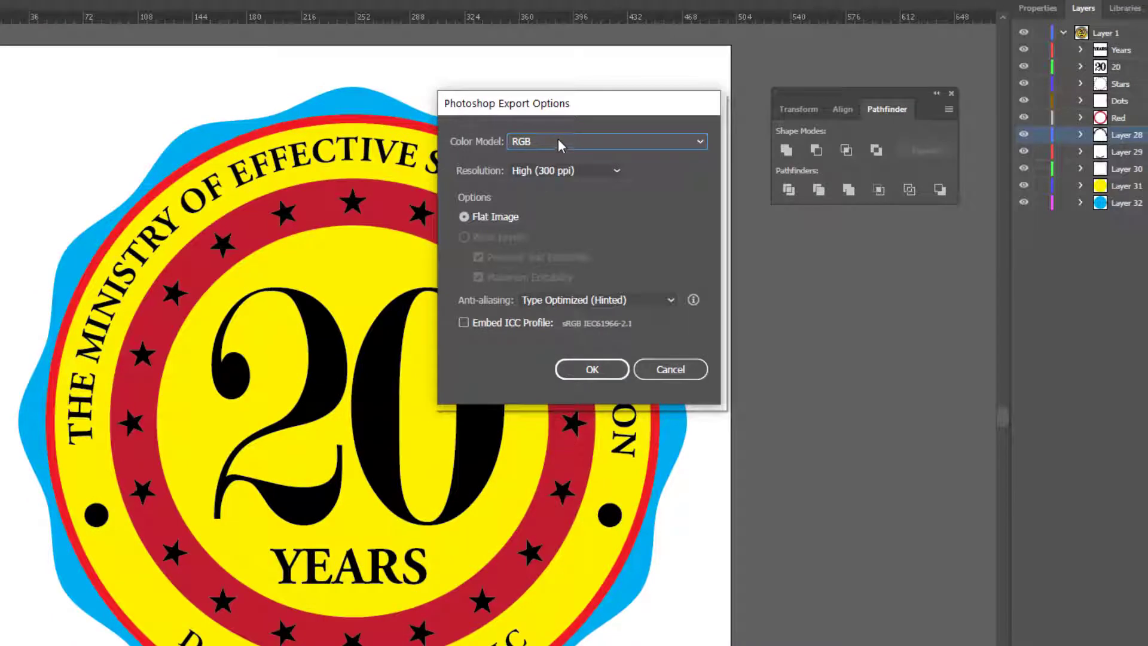
pyautogui.click(556, 142)
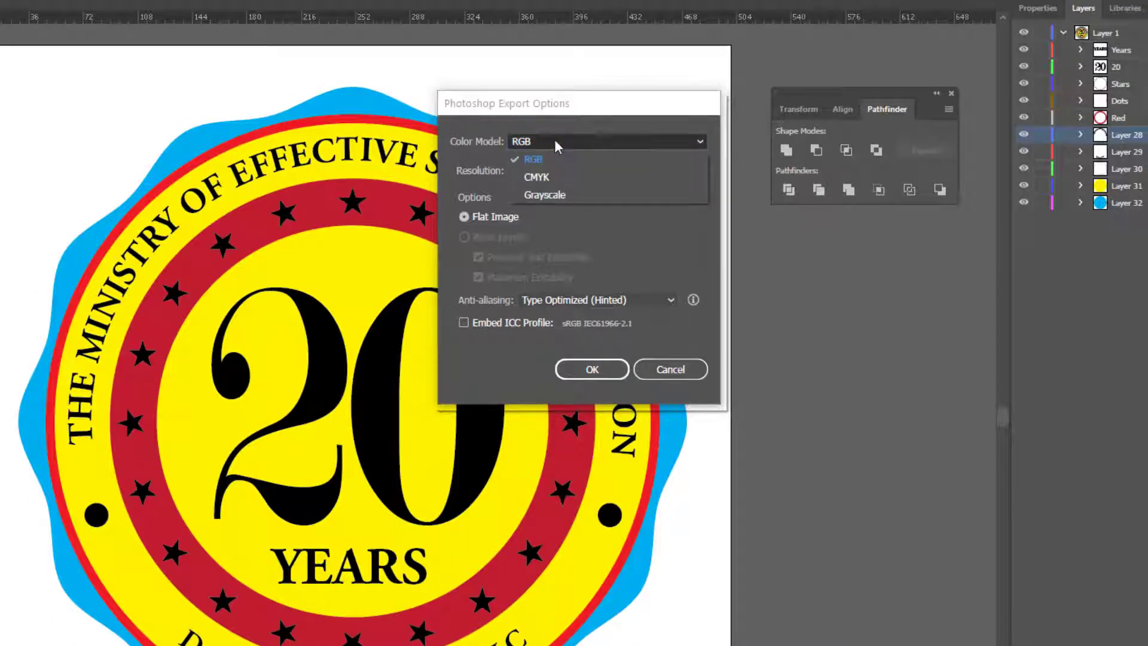
pyautogui.click(555, 174)
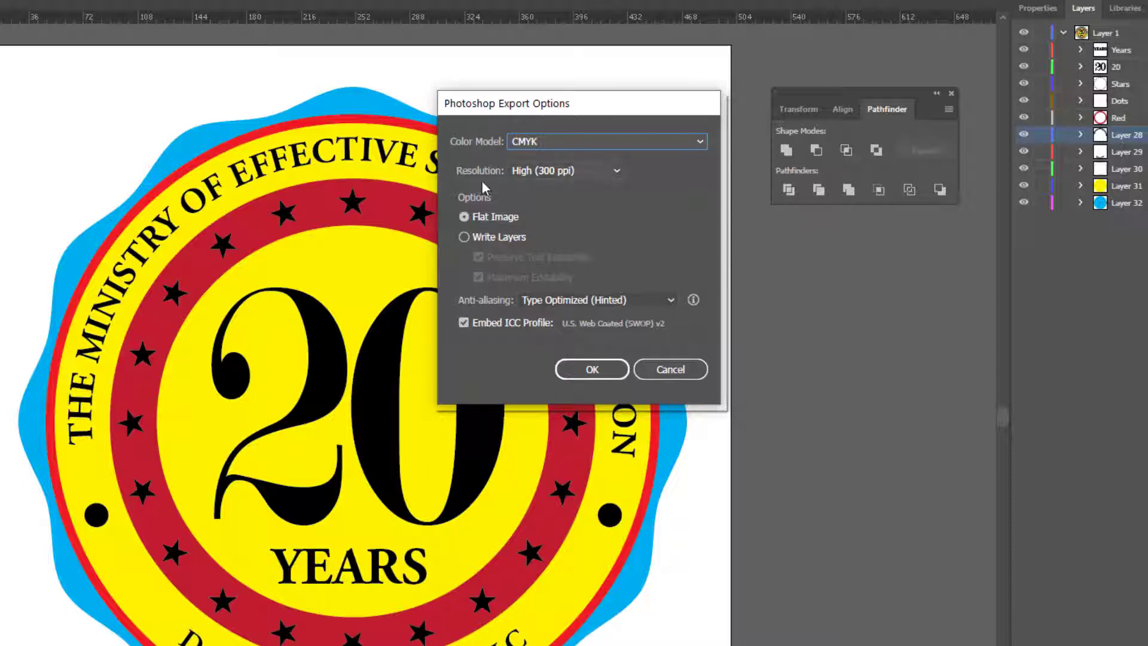
pyautogui.click(591, 170)
pyautogui.click(585, 224)
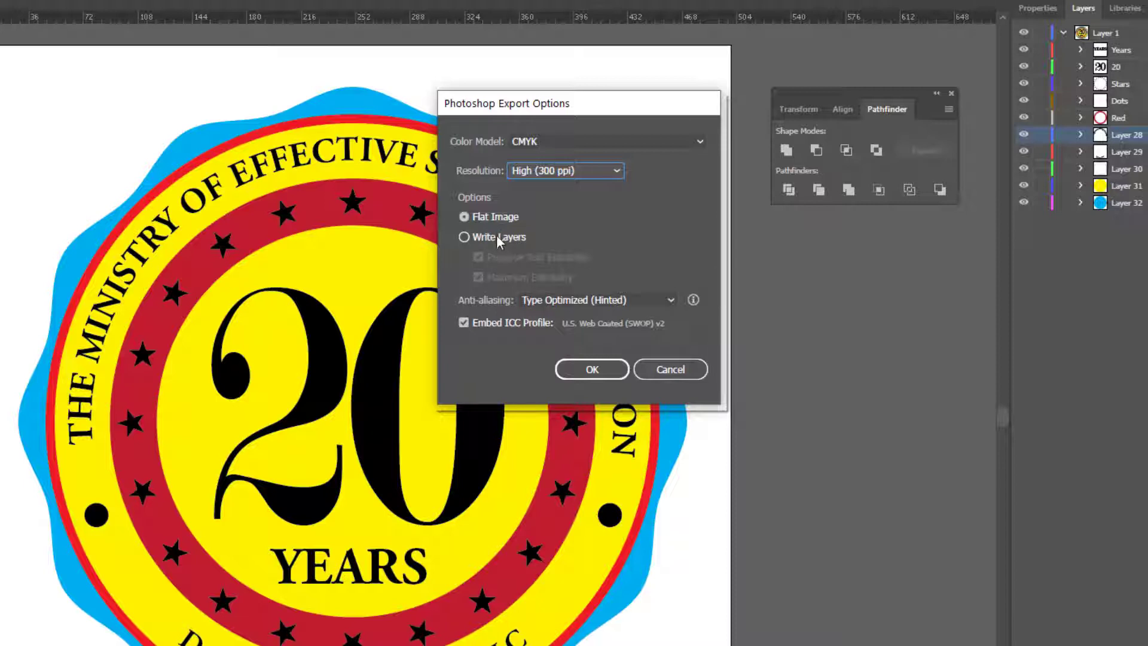
pyautogui.click(464, 237)
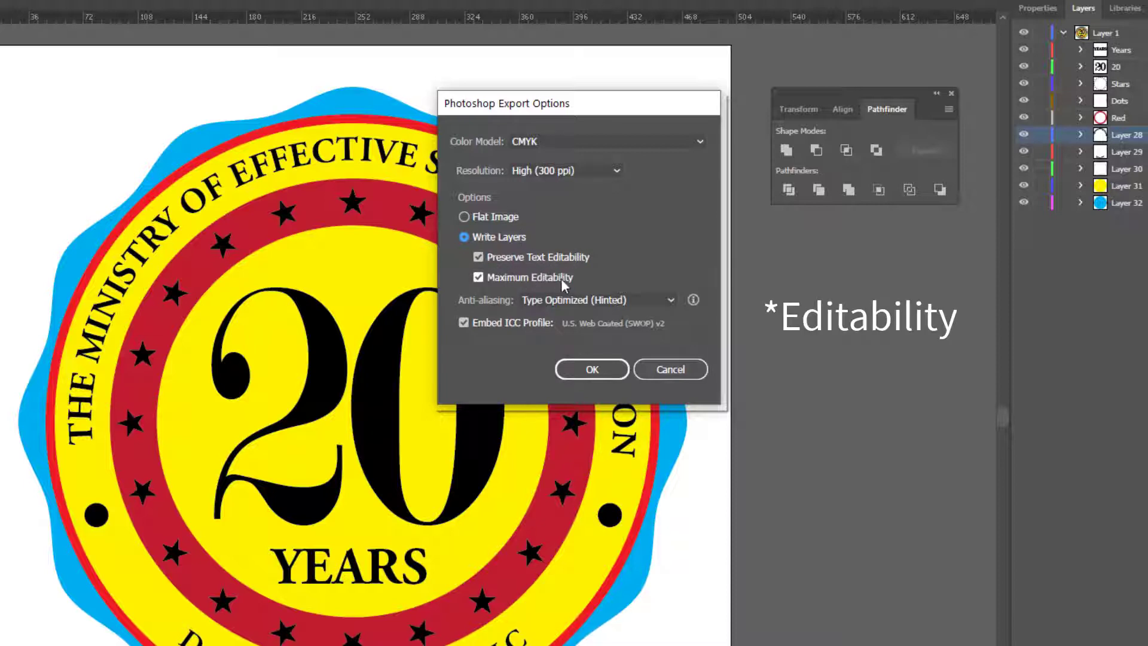
pyautogui.click(606, 375)
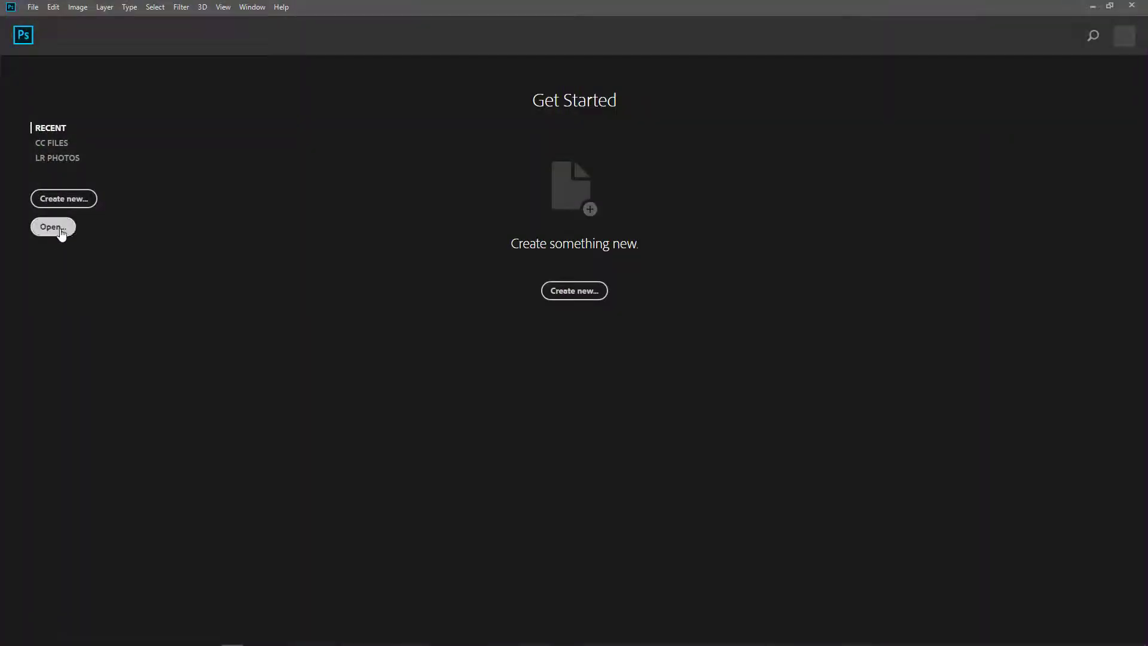
# - Open Crest.psd in Photoshop
pyautogui.click(53, 228)
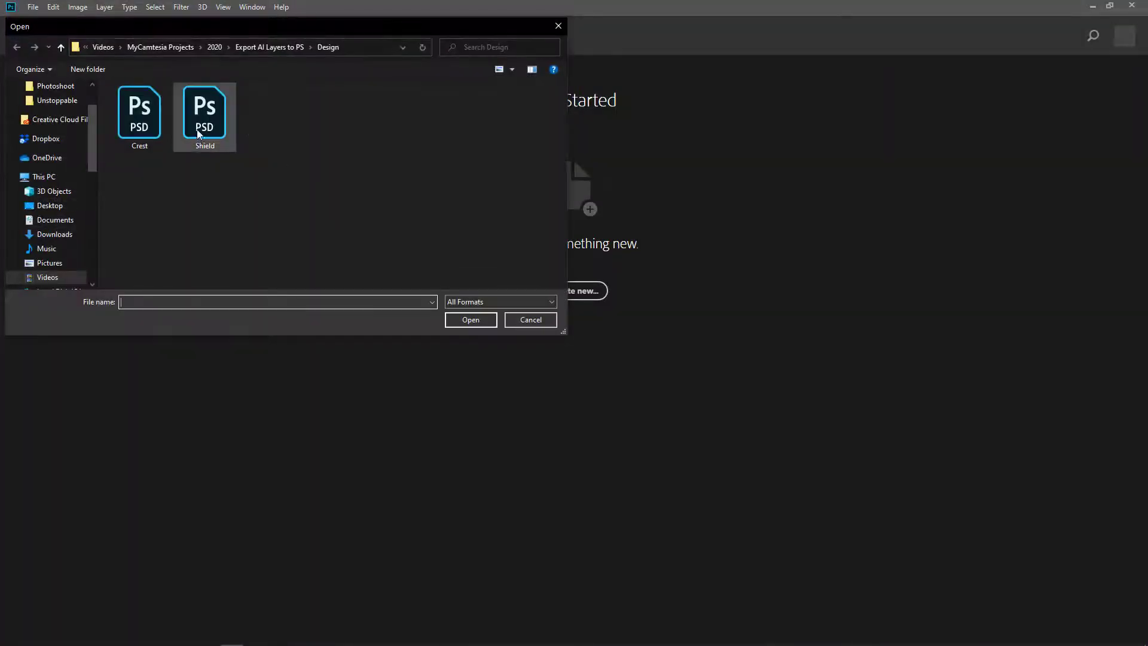
pyautogui.click(144, 132)
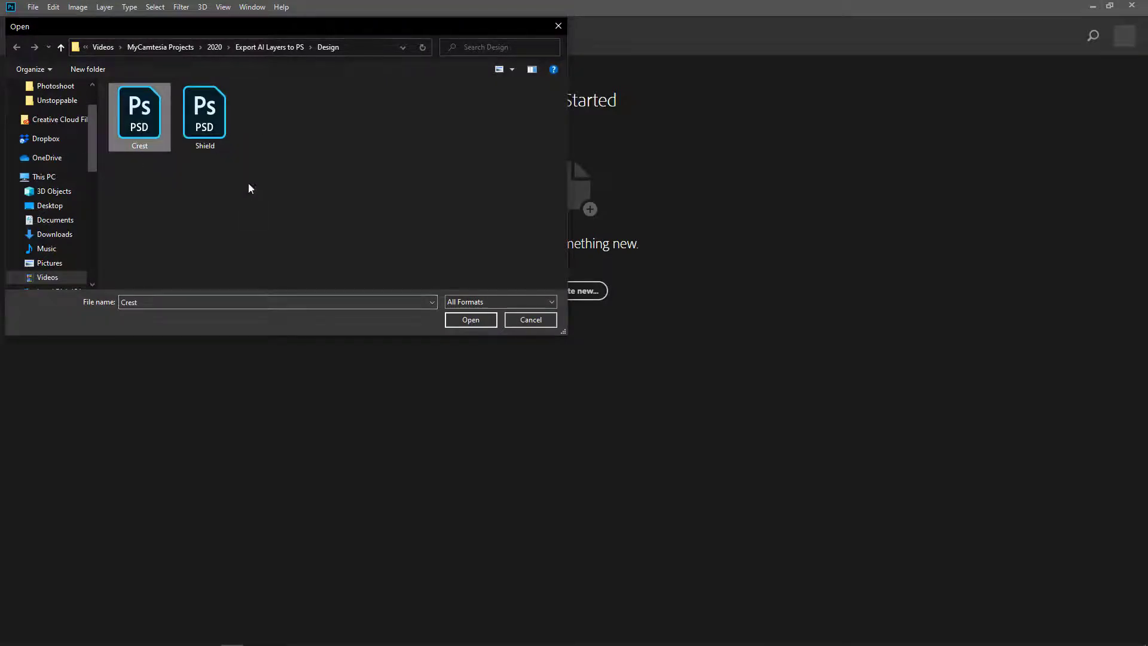
pyautogui.click(470, 321)
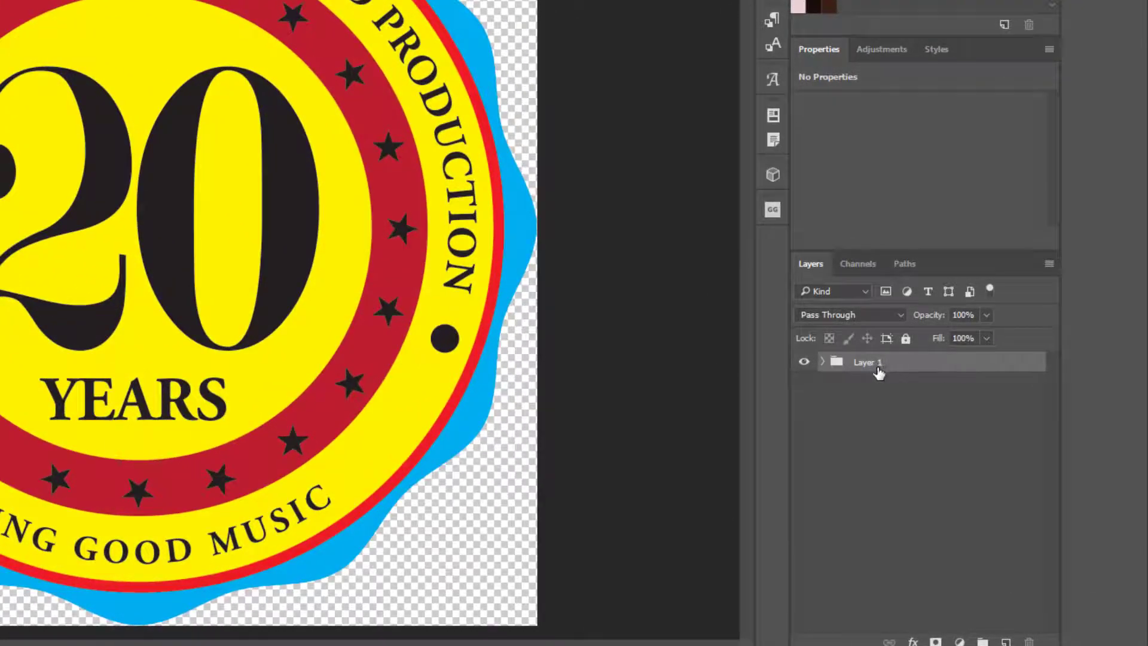
# - Expand Layer 1 and briefly hide then show Layers 30, 31 and 32 to check them
pyautogui.click(823, 363)
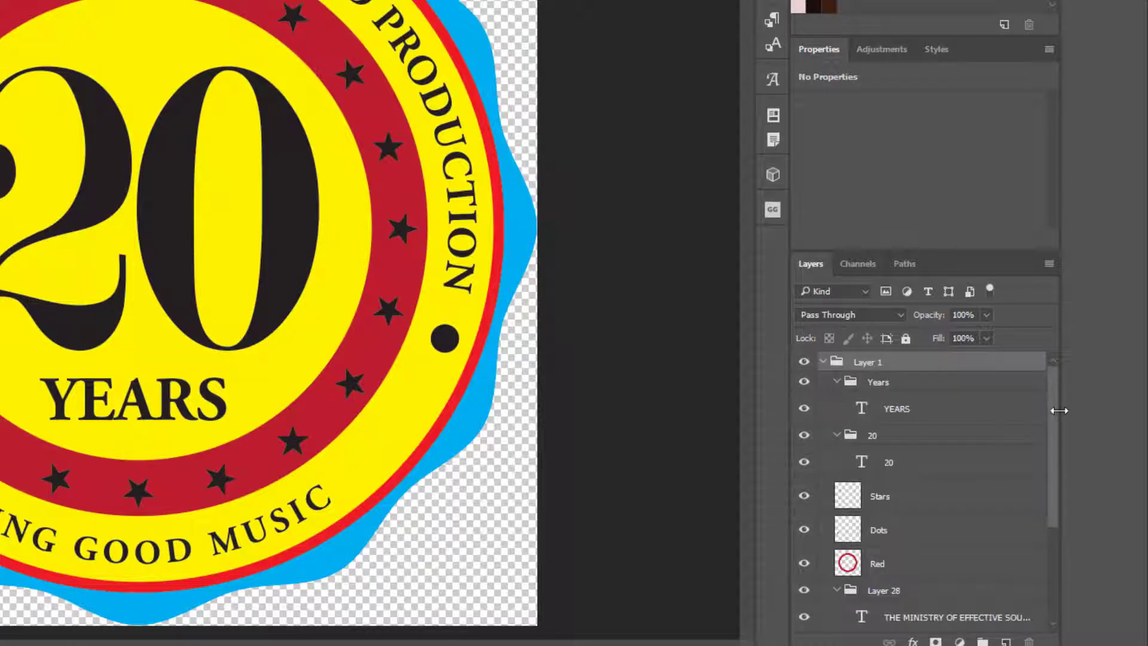
pyautogui.moveTo(1054, 415); pyautogui.dragTo(1055, 532)
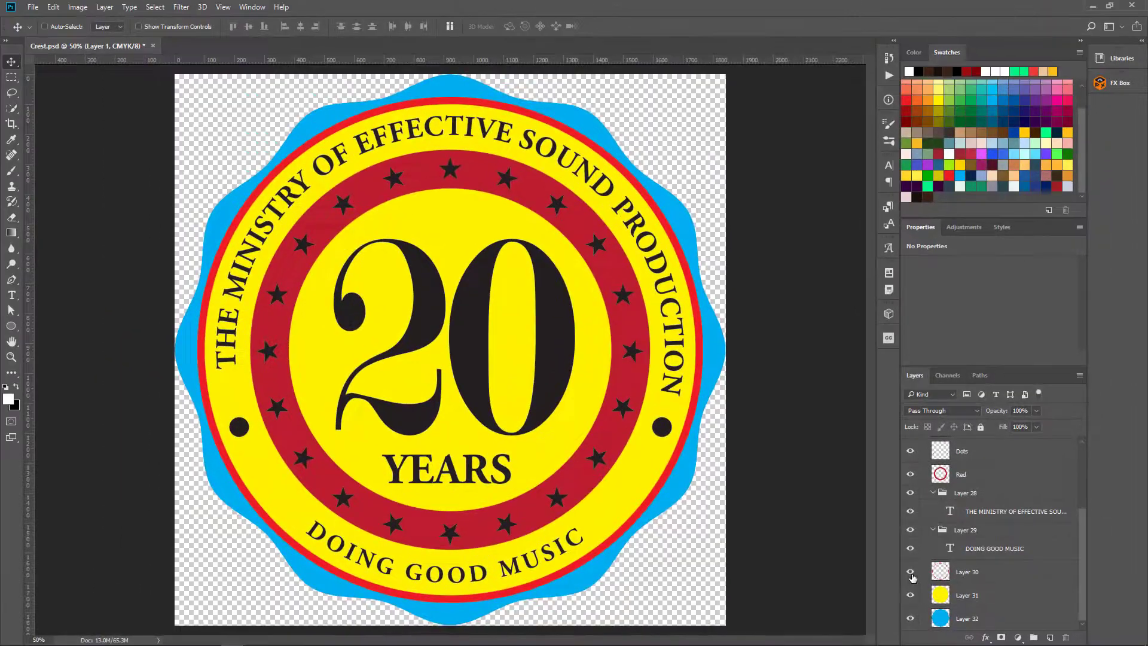
pyautogui.click(805, 551)
pyautogui.click(911, 577)
pyautogui.click(910, 594)
pyautogui.click(910, 595)
pyautogui.click(911, 618)
pyautogui.click(911, 618)
pyautogui.scroll(2, 1081, 544)
pyautogui.scroll(-2, 1082, 544)
pyautogui.doubleClick(953, 512)
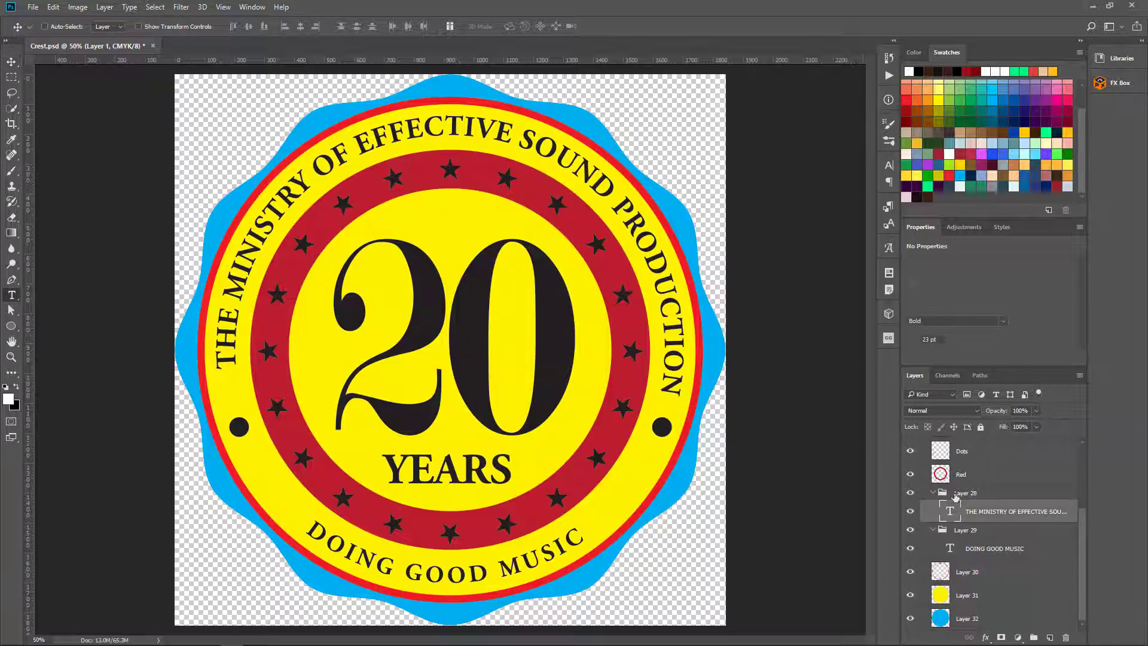
pyautogui.click(656, 260)
pyautogui.moveTo(656, 260); pyautogui.dragTo(688, 387)
pyautogui.write('A')
pyautogui.press('BackSpace')
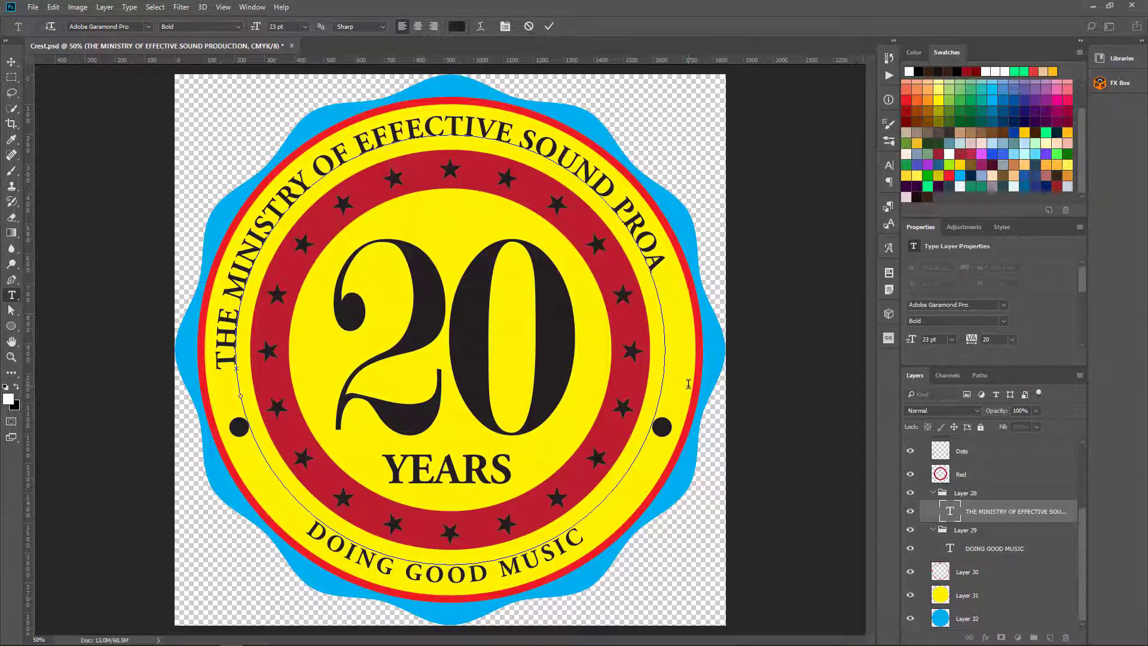
pyautogui.hotkey('ctrl', 'z')
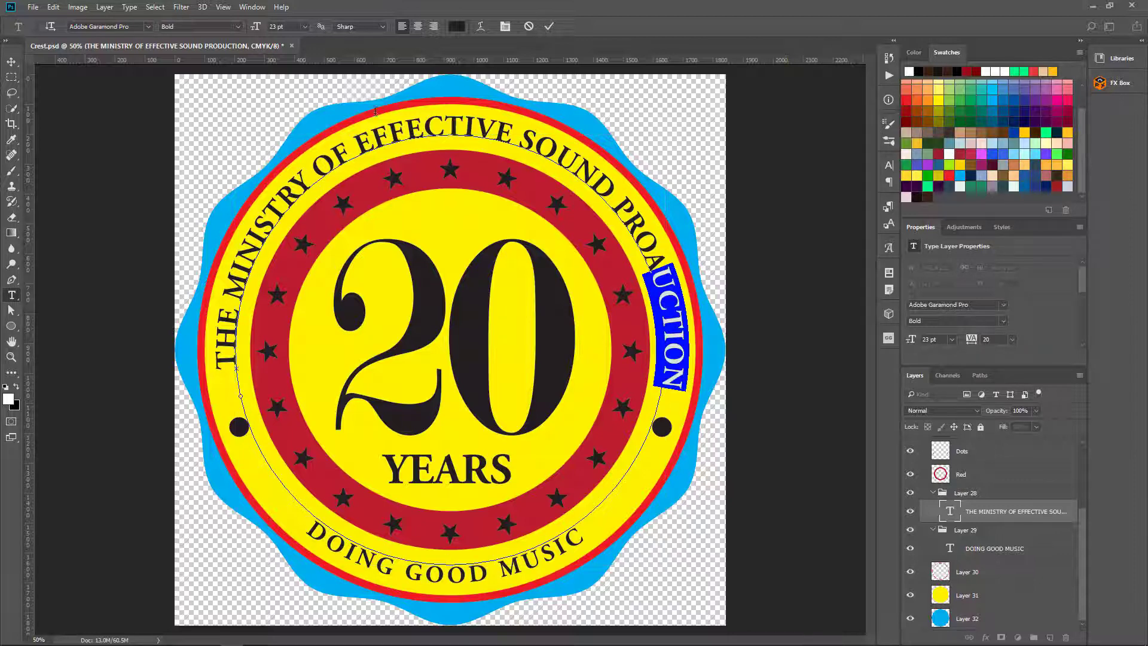
pyautogui.click(11, 62)
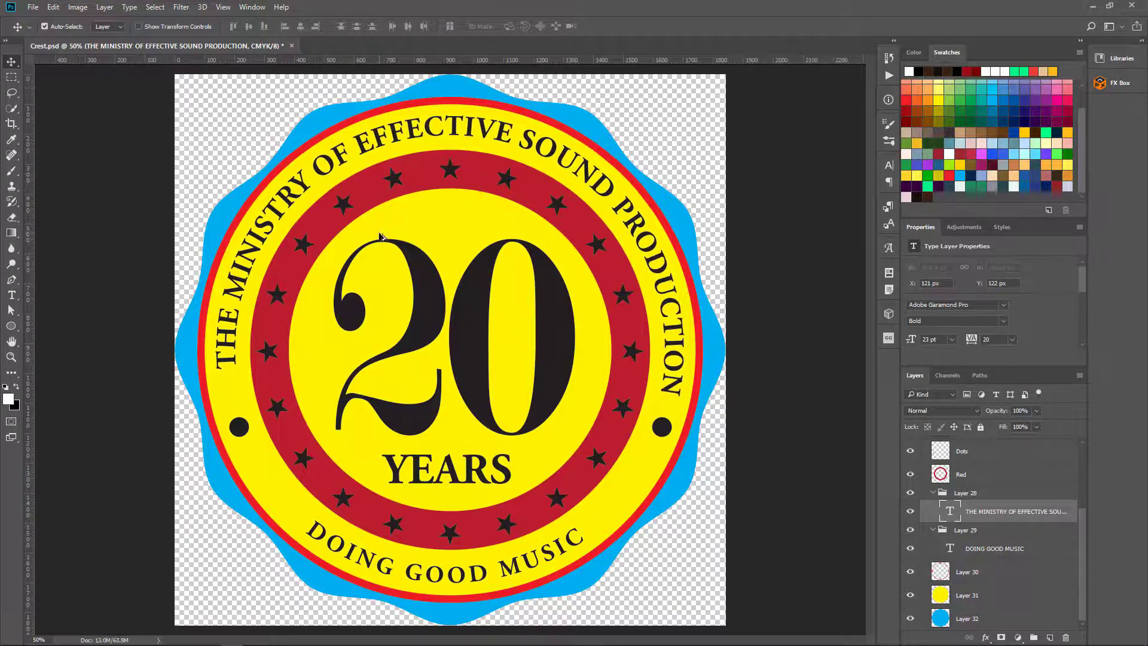
pyautogui.click(911, 475)
pyautogui.click(910, 476)
pyautogui.click(910, 451)
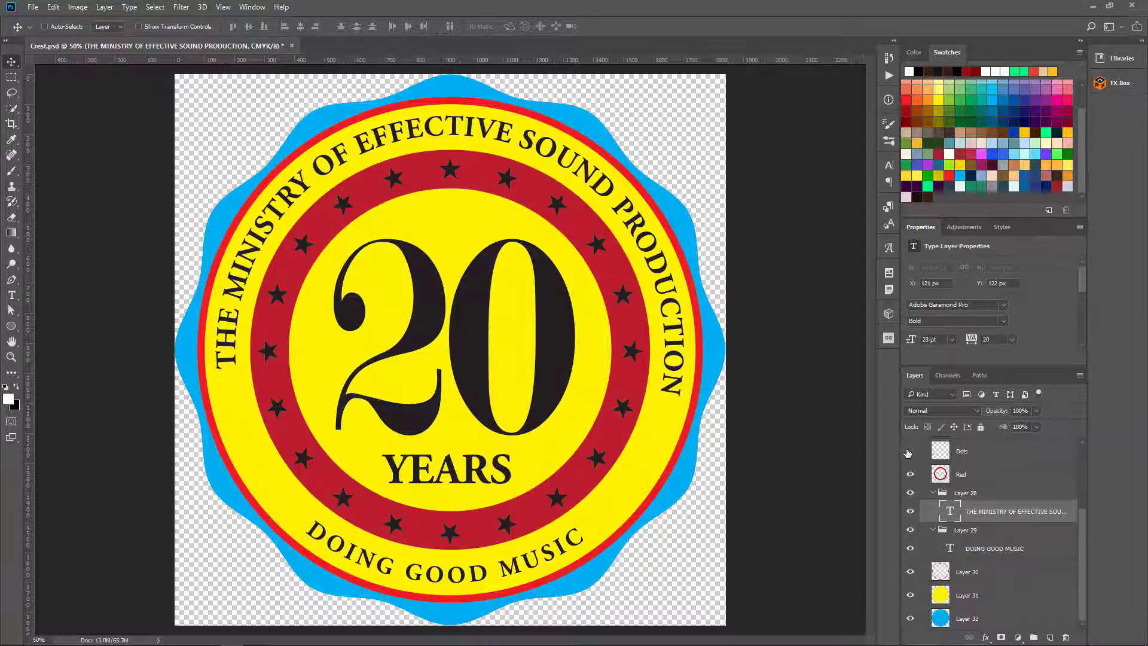